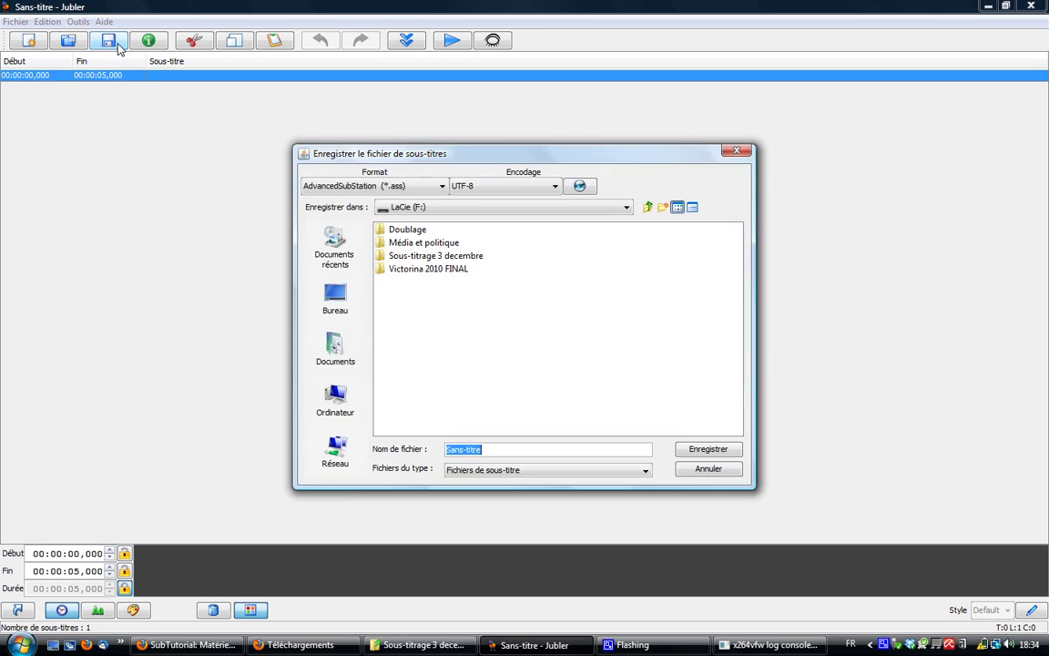
Save the new subtitle file to the desktop (Bureau) as TEST2 in SubRip (*.srt) format.
{"action": "left_click", "coordinate": [737, 468]}
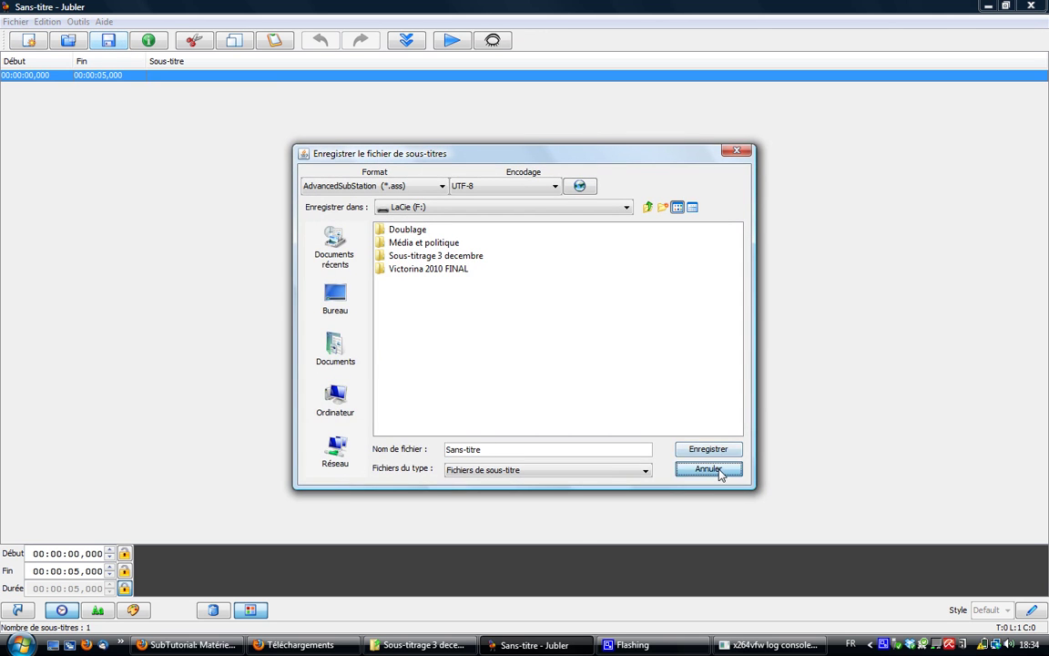
{"action": "left_click", "coordinate": [16, 22]}
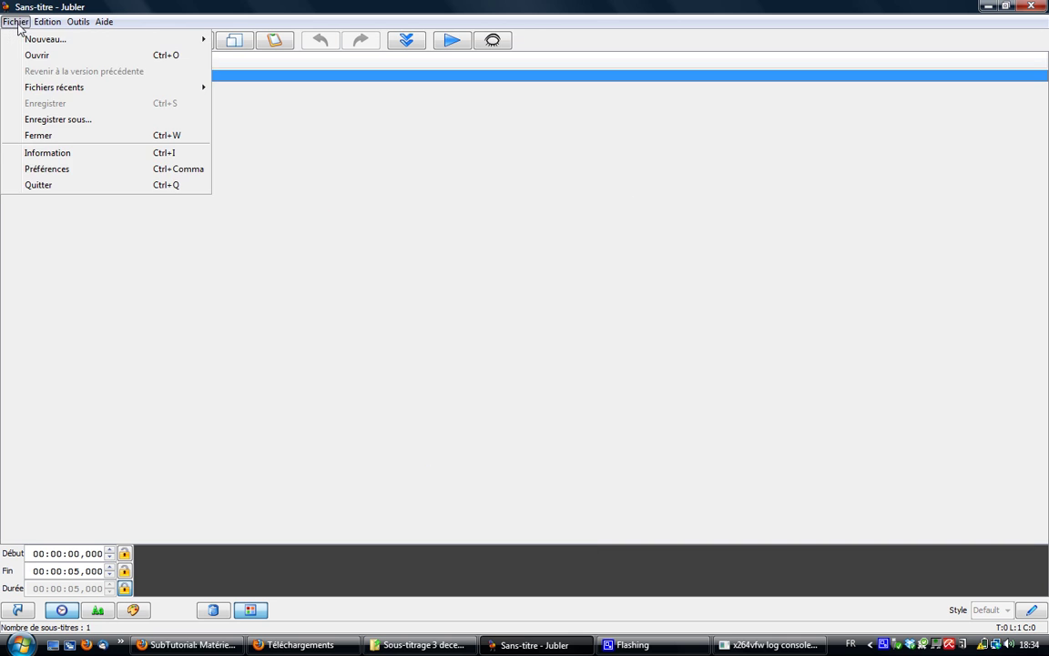
{"action": "left_click", "coordinate": [53, 120]}
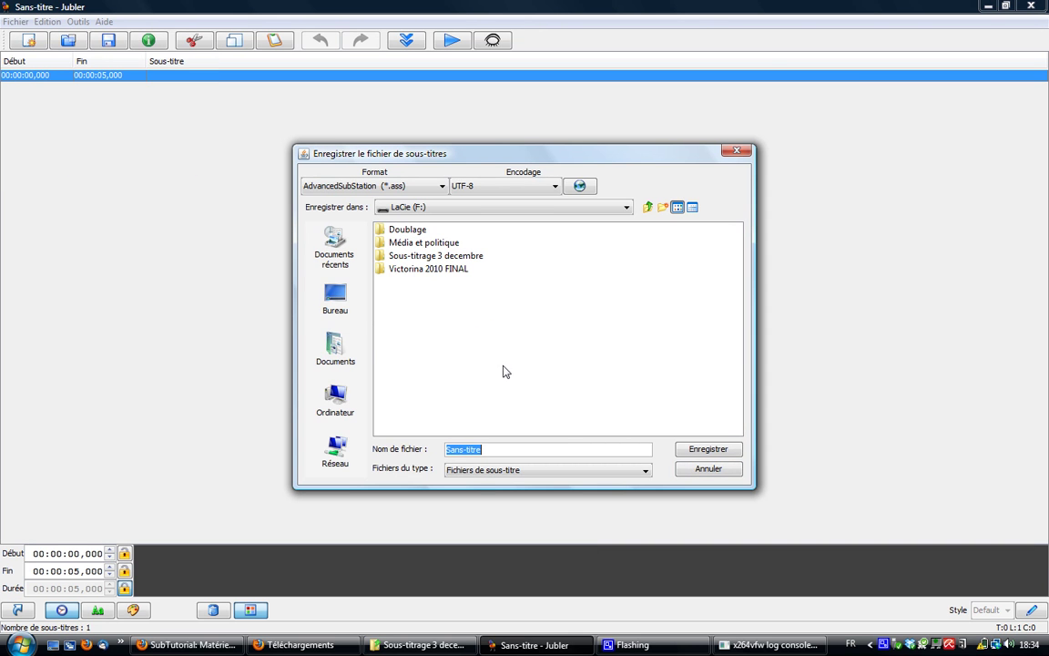
{"action": "left_click", "coordinate": [320, 284]}
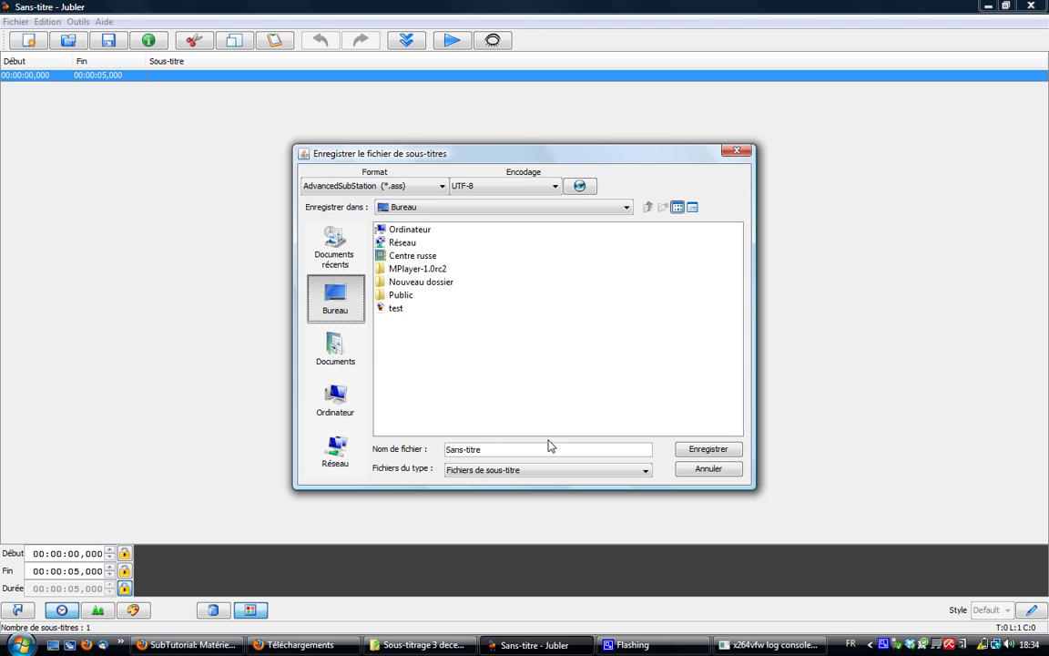
{"action": "triple_click", "coordinate": [495, 456]}
{"action": "type", "text": "TEST2"}
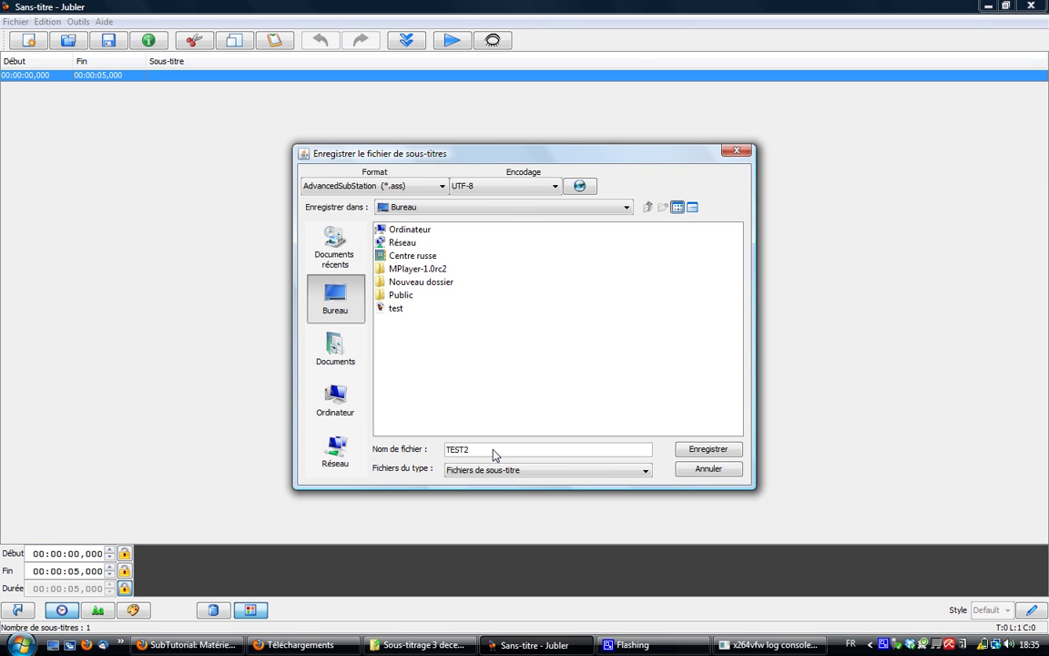
{"action": "left_click", "coordinate": [365, 183]}
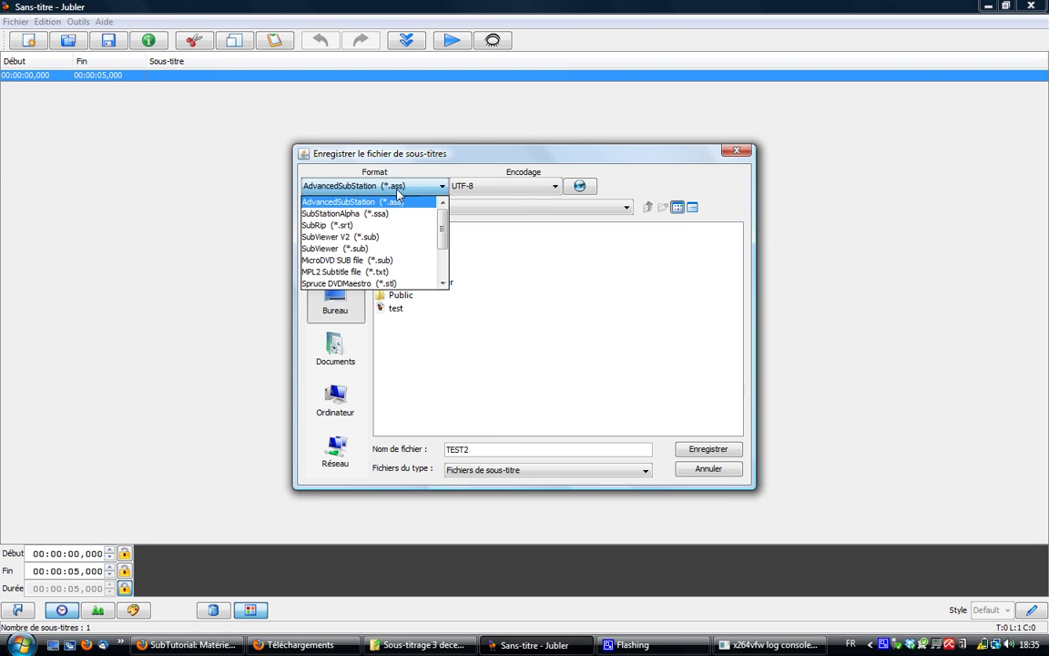
{"action": "left_click", "coordinate": [383, 233]}
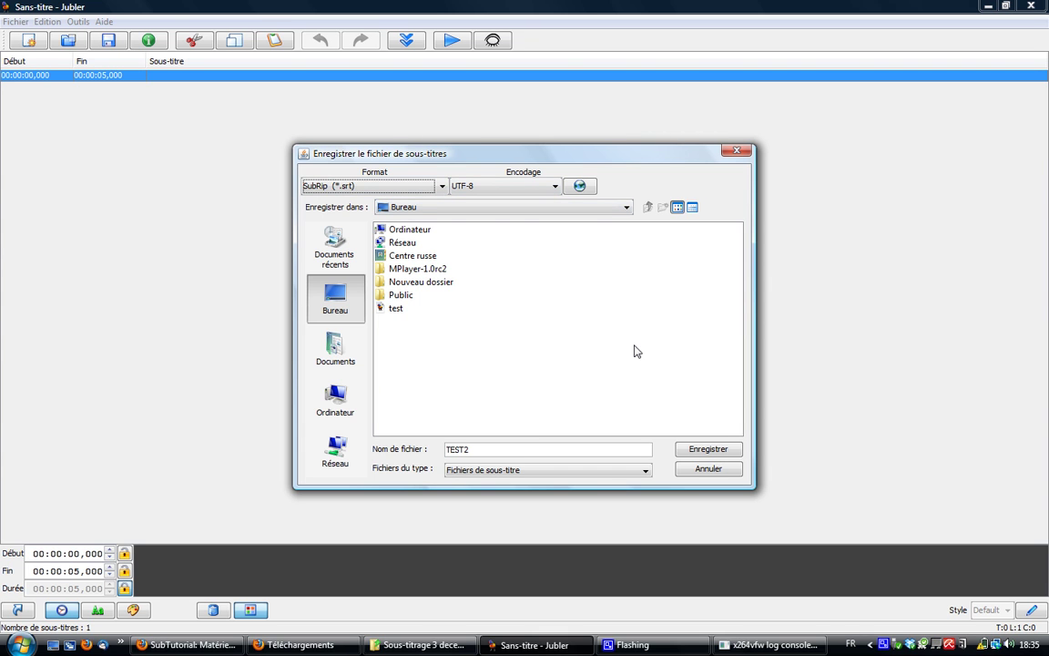
{"action": "left_click", "coordinate": [706, 448]}
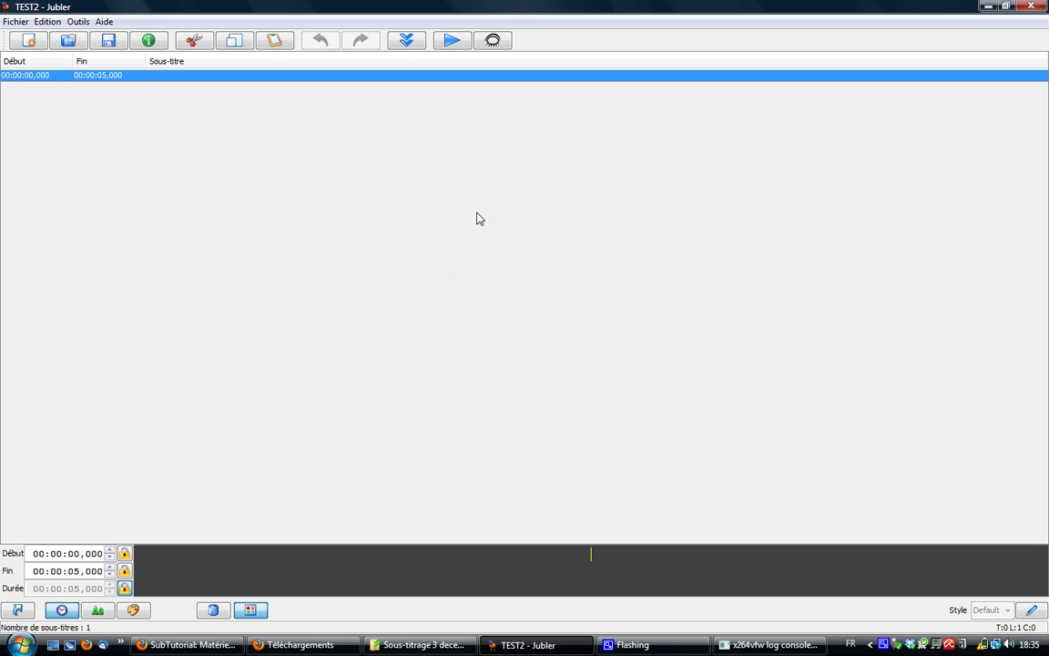
Open the video preview using the desktop file ezhik.v.tumane.avi as the video source.
{"action": "left_click", "coordinate": [497, 43]}
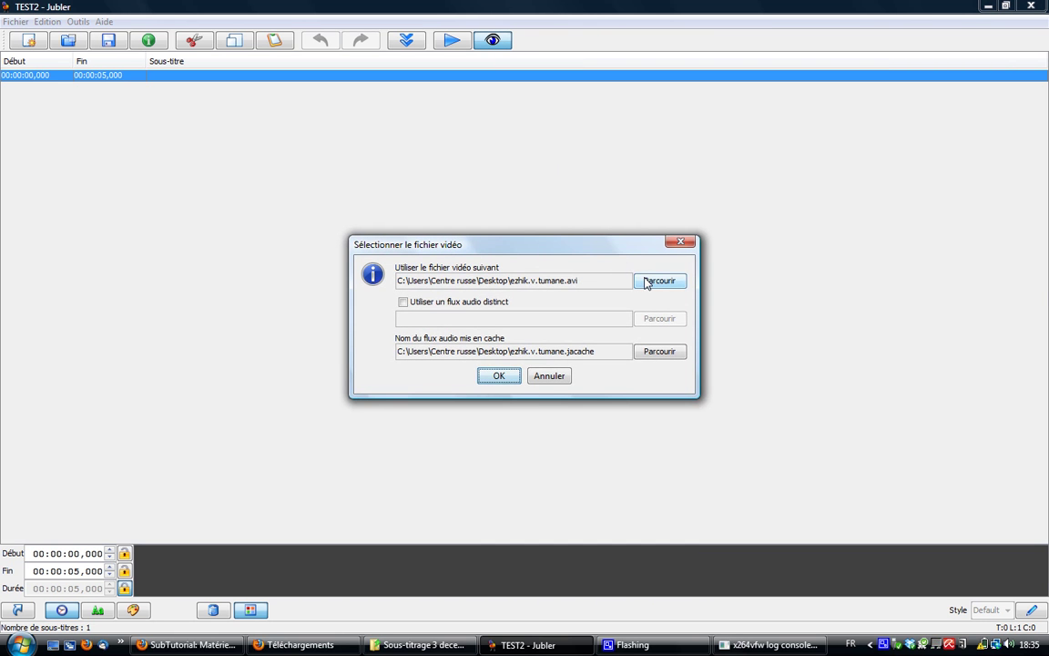
{"action": "left_click", "coordinate": [645, 280]}
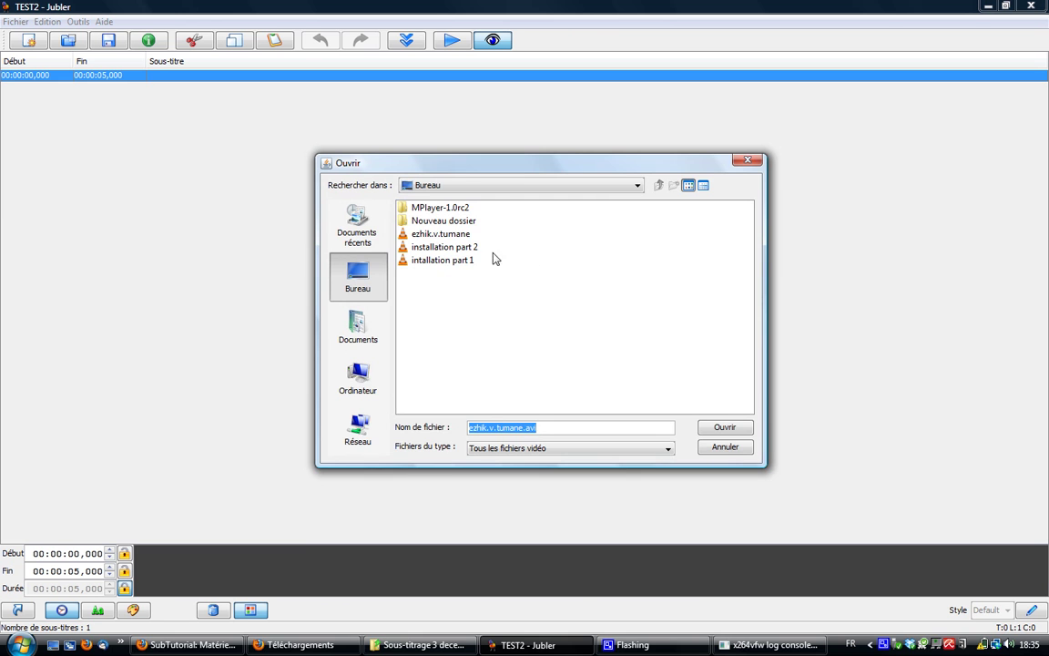
{"action": "double_click", "coordinate": [442, 235]}
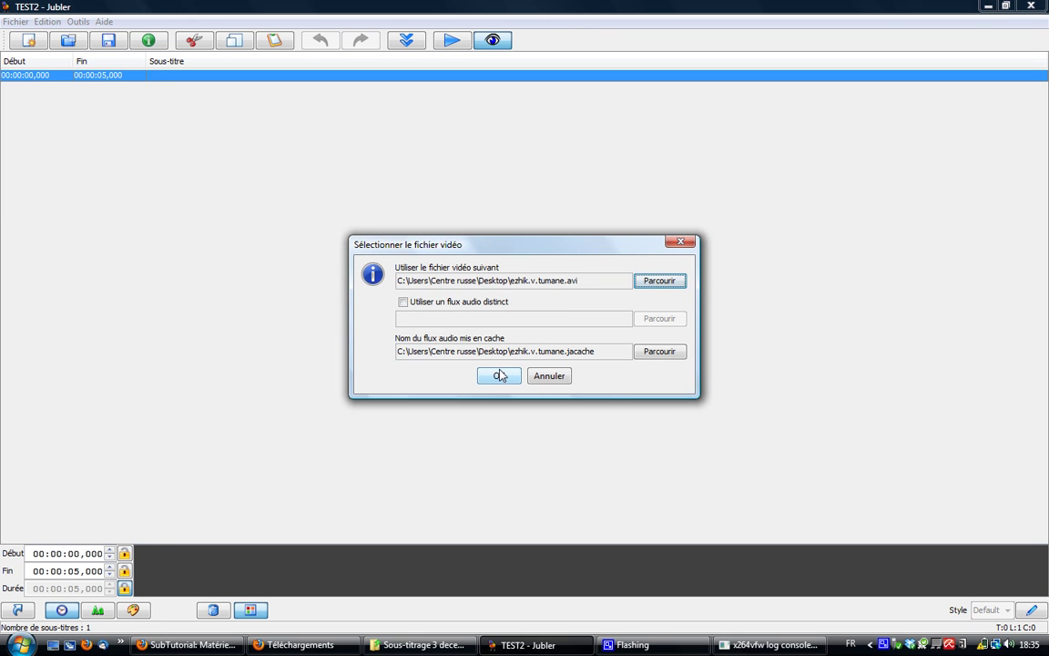
{"action": "left_click", "coordinate": [499, 375]}
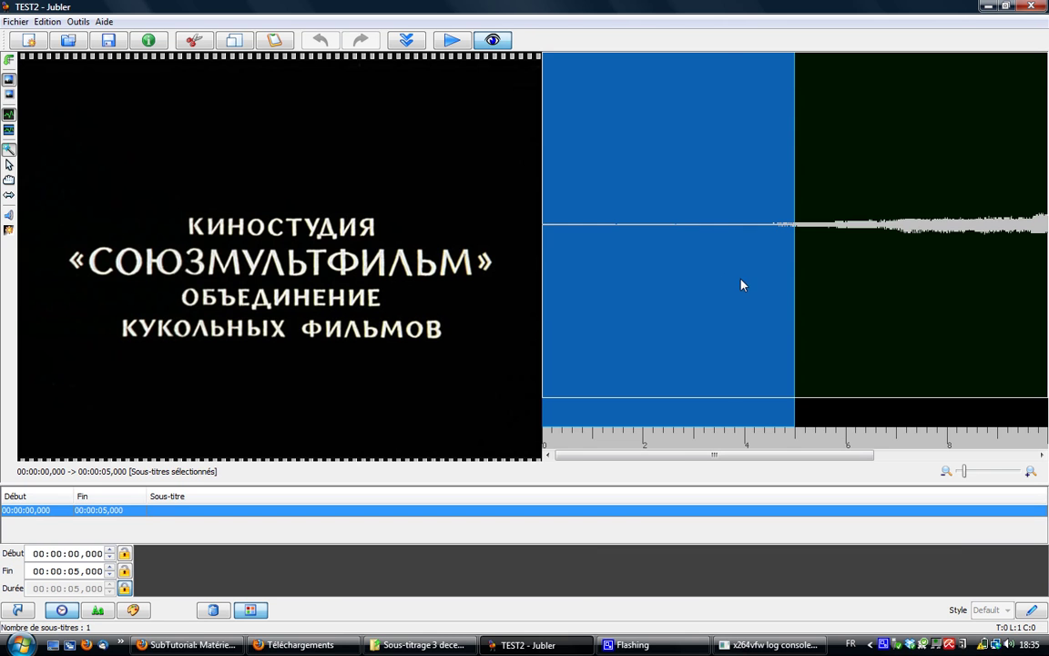
Shift the empty subtitle along the waveform to the first spoken phrase, starting at 00:00:22,821 and ending at 00:00:27,084.
{"action": "left_click_drag", "start_coordinate": [713, 287], "coordinate": [935, 305]}
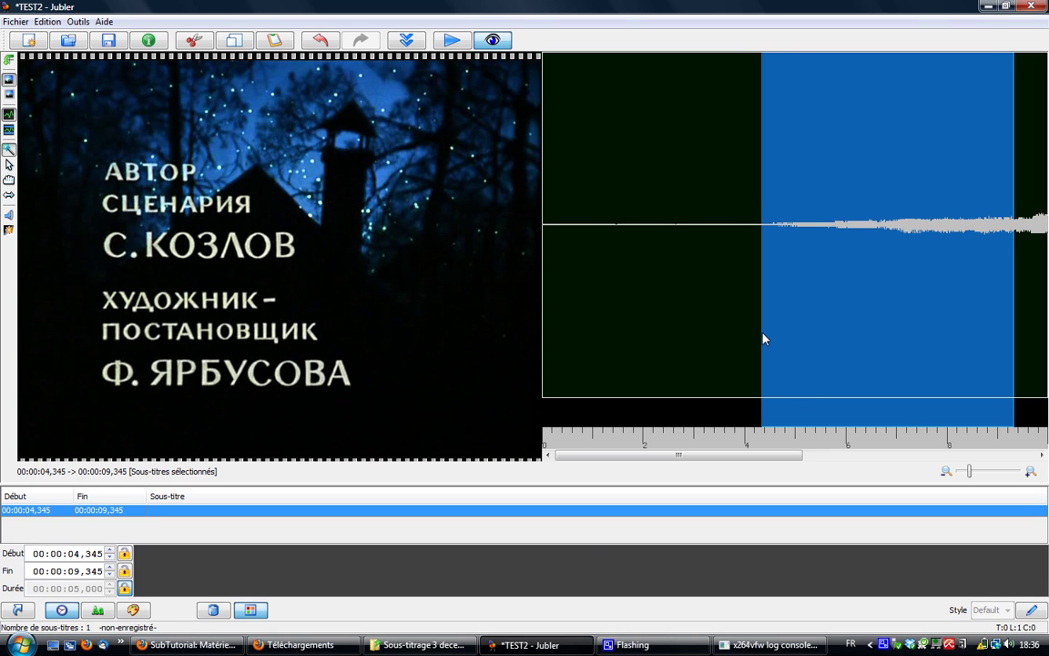
{"action": "left_click_drag", "start_coordinate": [764, 338], "coordinate": [743, 351]}
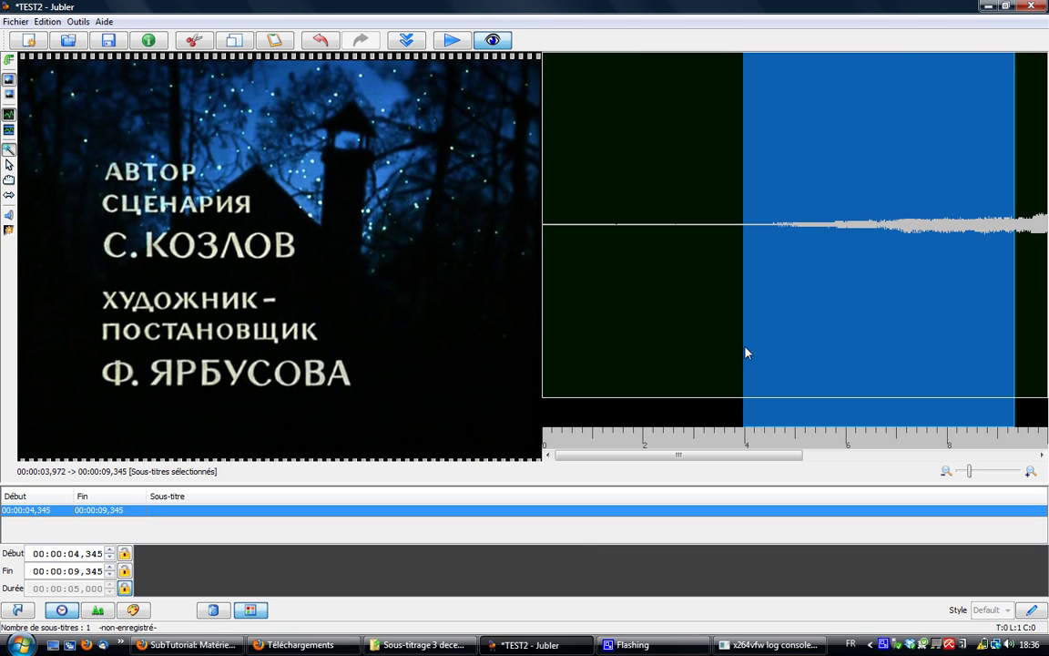
{"action": "left_click_drag", "start_coordinate": [916, 311], "coordinate": [861, 337]}
{"action": "left_click_drag", "start_coordinate": [773, 454], "coordinate": [875, 454]}
{"action": "left_click_drag", "start_coordinate": [740, 384], "coordinate": [937, 377]}
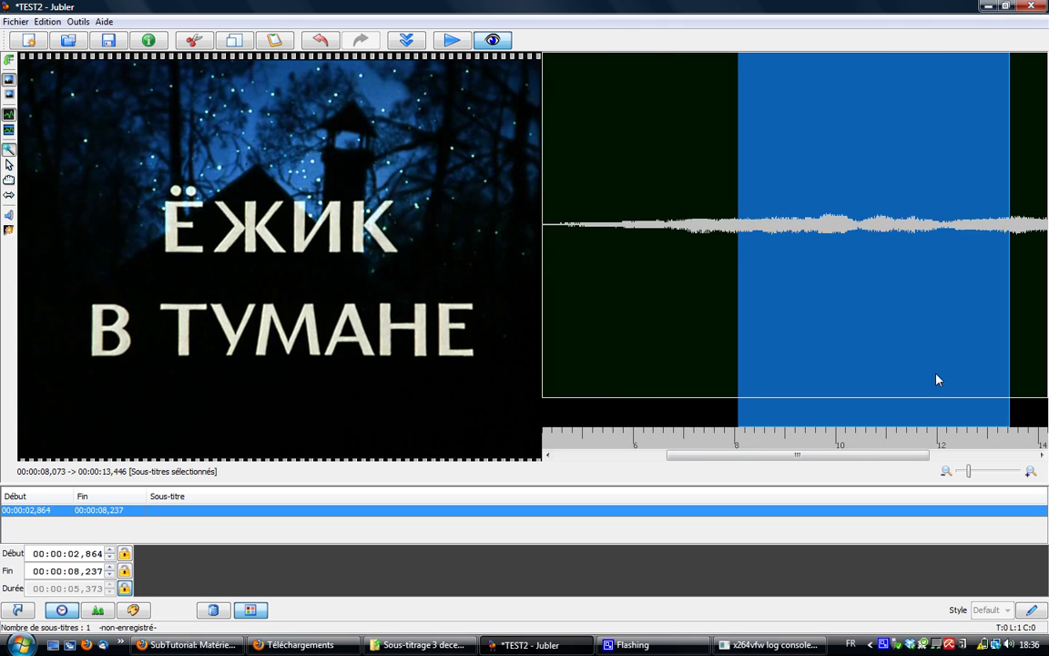
{"action": "left_click_drag", "start_coordinate": [833, 455], "coordinate": [974, 456]}
{"action": "left_click_drag", "start_coordinate": [604, 261], "coordinate": [909, 321]}
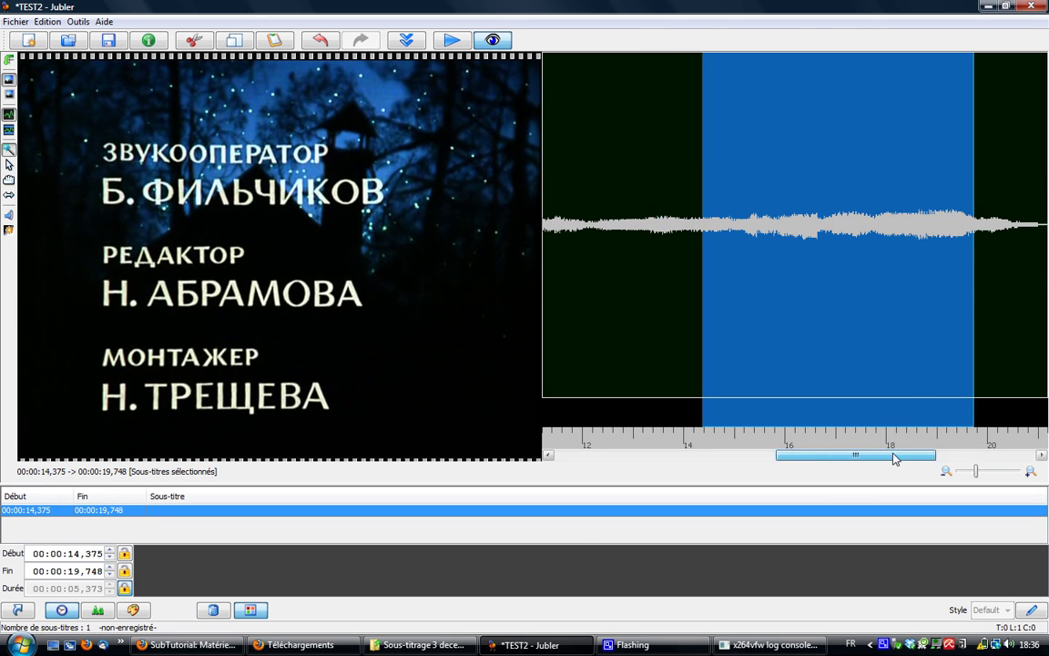
{"action": "left_click_drag", "start_coordinate": [857, 455], "coordinate": [952, 456]}
{"action": "left_click_drag", "start_coordinate": [612, 297], "coordinate": [1042, 293]}
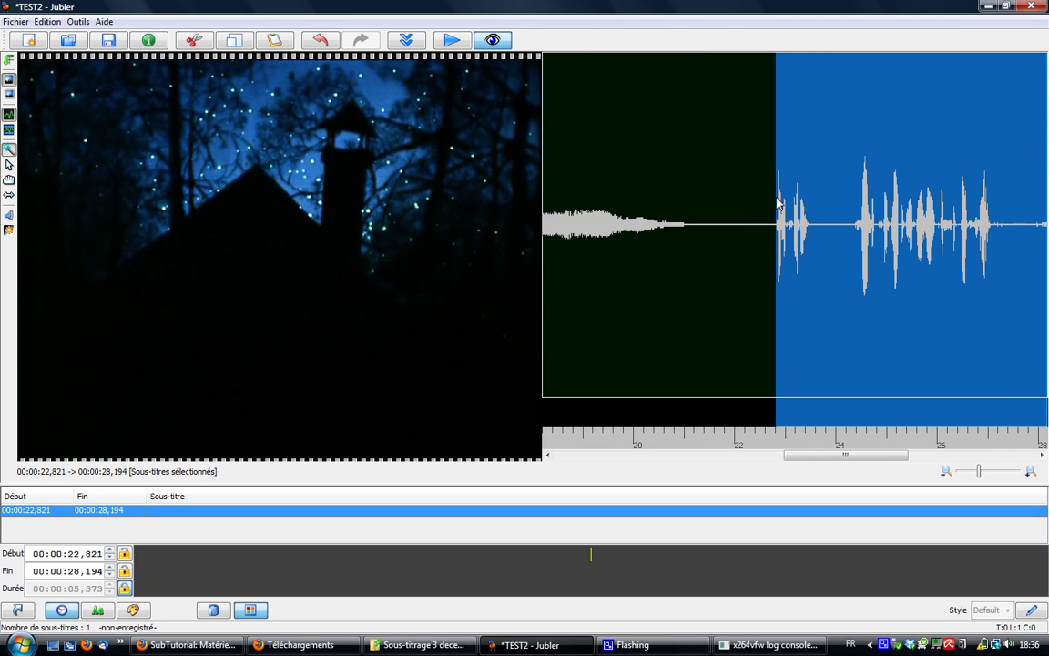
{"action": "left_click_drag", "start_coordinate": [847, 455], "coordinate": [879, 455]}
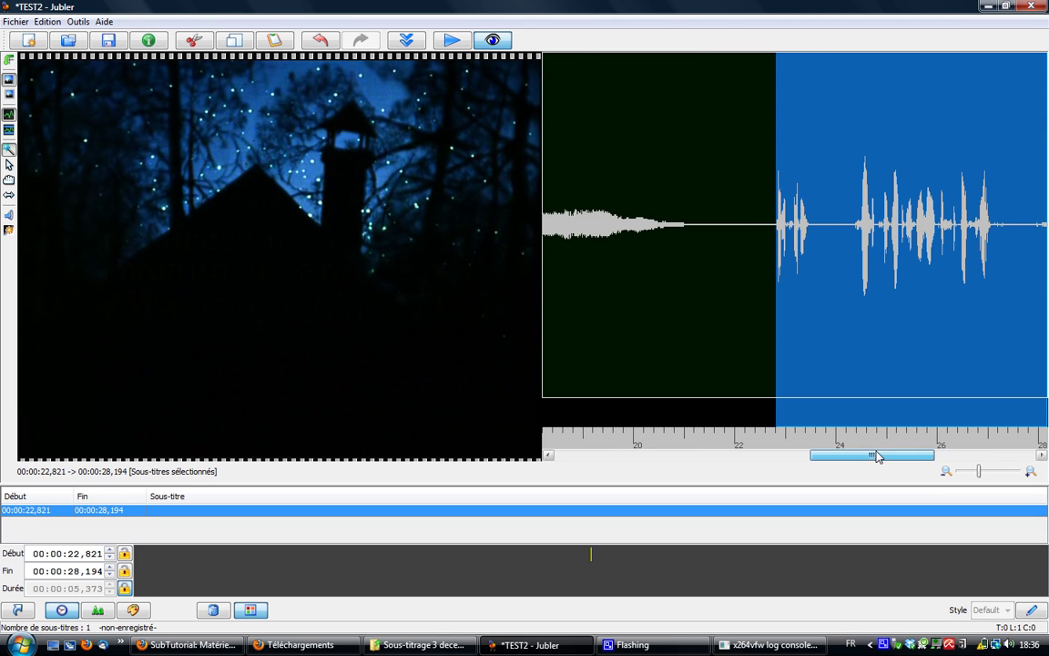
{"action": "left_click_drag", "start_coordinate": [922, 266], "coordinate": [866, 272]}
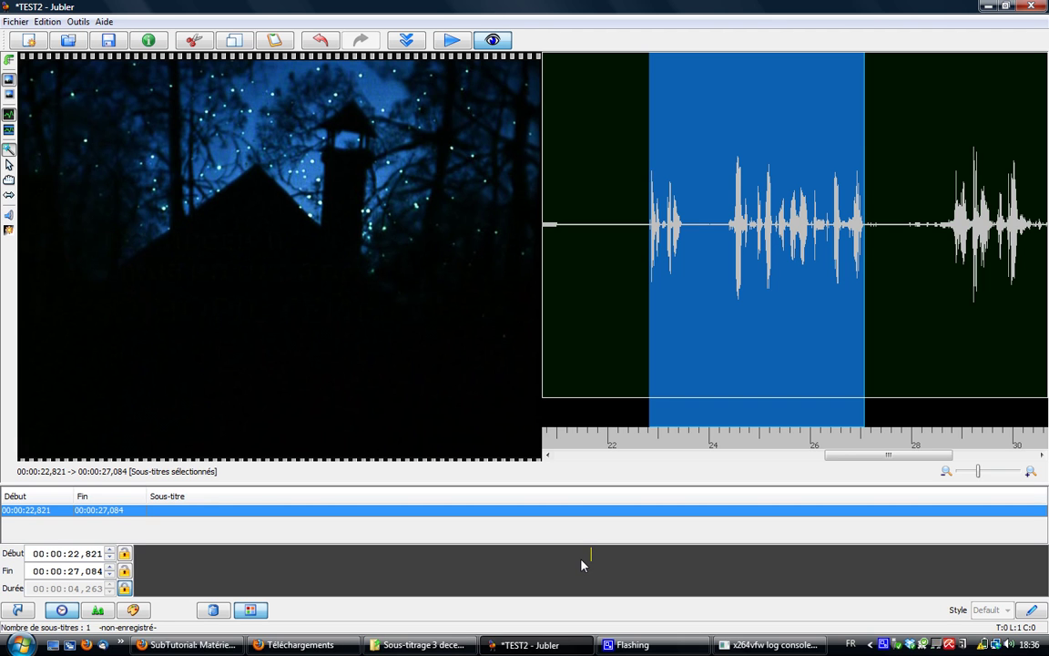
Enter the first subtitle's text on two lines: "chaque soir, le hérisson rendait visite à l'ourson" and "pour compter les étoiles.".
{"action": "type", "text": "c"}
{"action": "key", "text": "BackSpace"}
{"action": "type", "text": "chaq"}
{"action": "type", "text": "u"}
{"action": "key", "text": "BackSpace"}
{"action": "type", "text": "que soir, le hérisson rendait visite a"}
{"action": "key", "text": "BackSpace"}
{"action": "type", "text": "à l'ourson"}
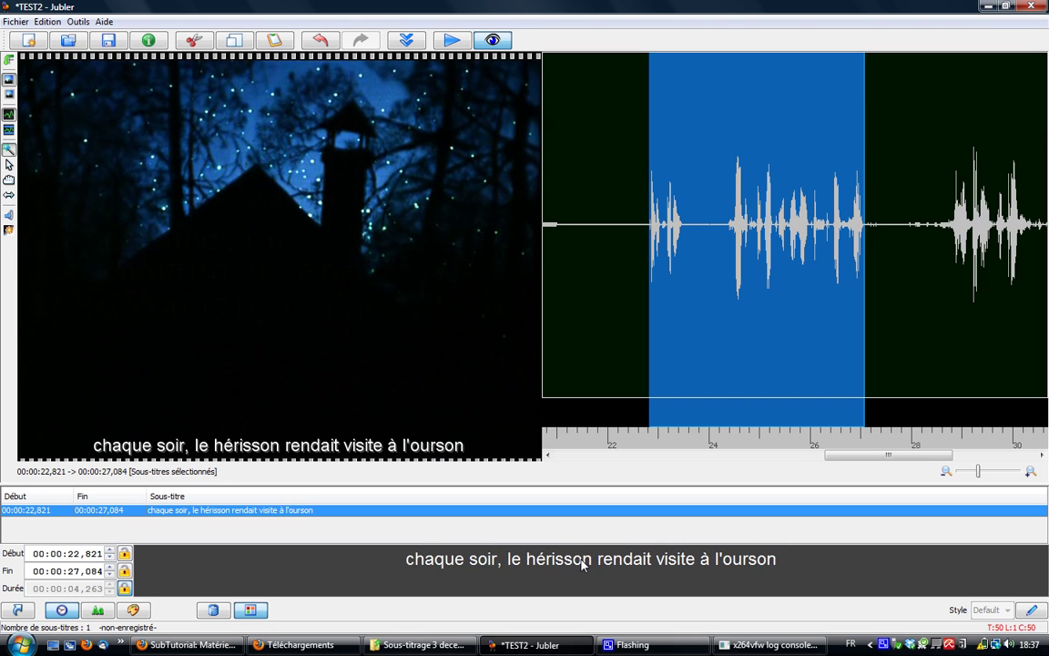
{"action": "key", "text": "Return"}
{"action": "type", "text": "pour"}
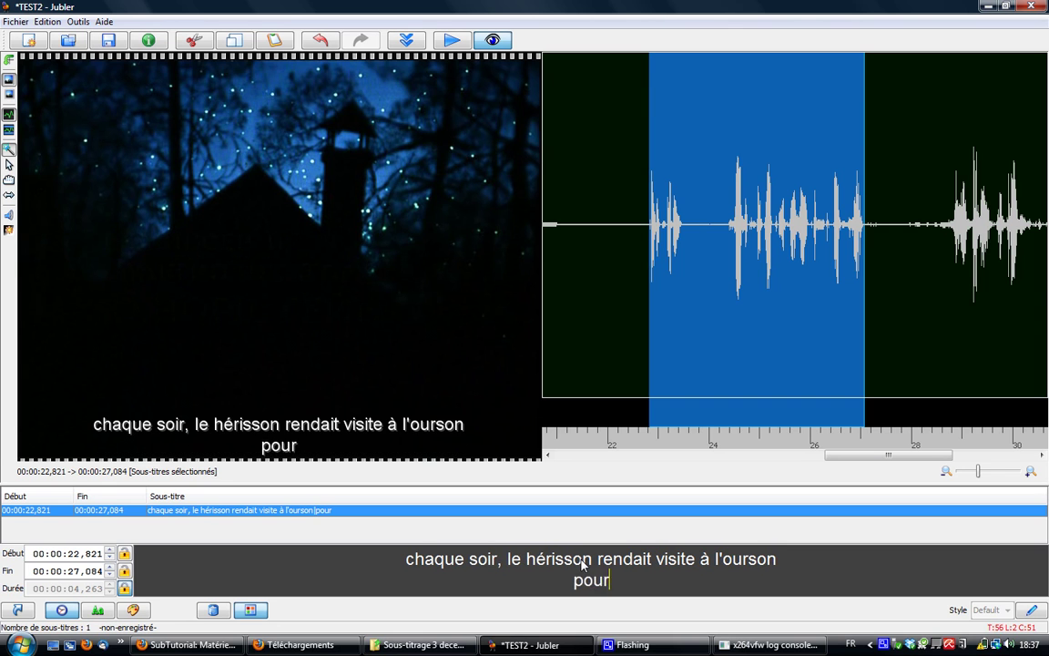
{"action": "type", "text": " compter le"}
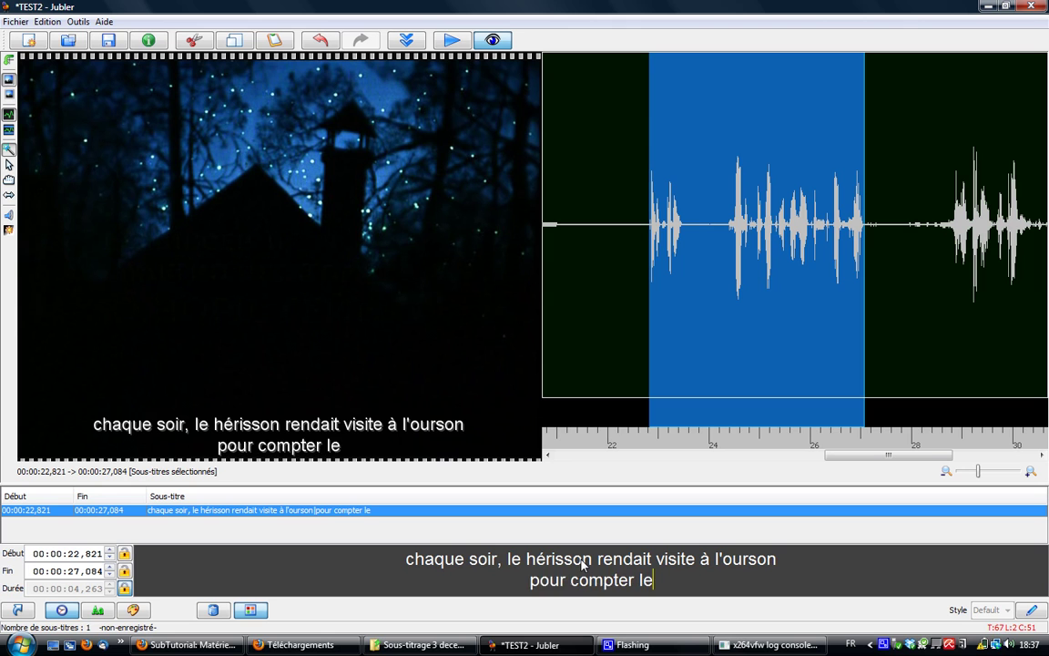
{"action": "type", "text": "s étoiles."}
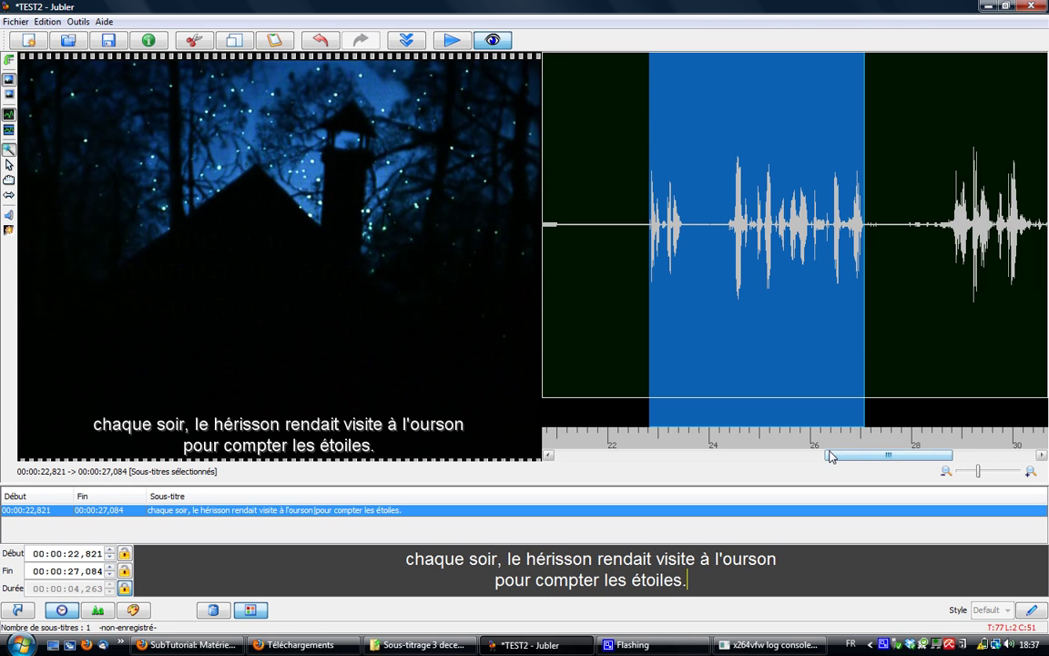
Add a second subtitle after the first and shift it to the next spoken phrase, from 00:00:28,821 to 00:00:30,821.
{"action": "left_click", "coordinate": [1043, 455]}
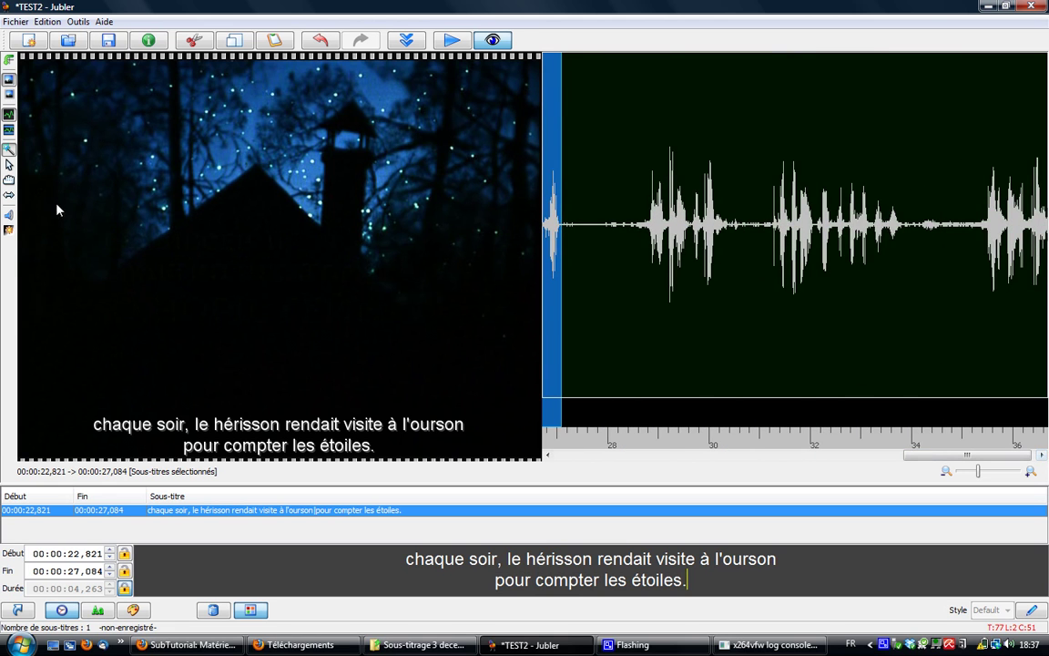
{"action": "left_click", "coordinate": [8, 231]}
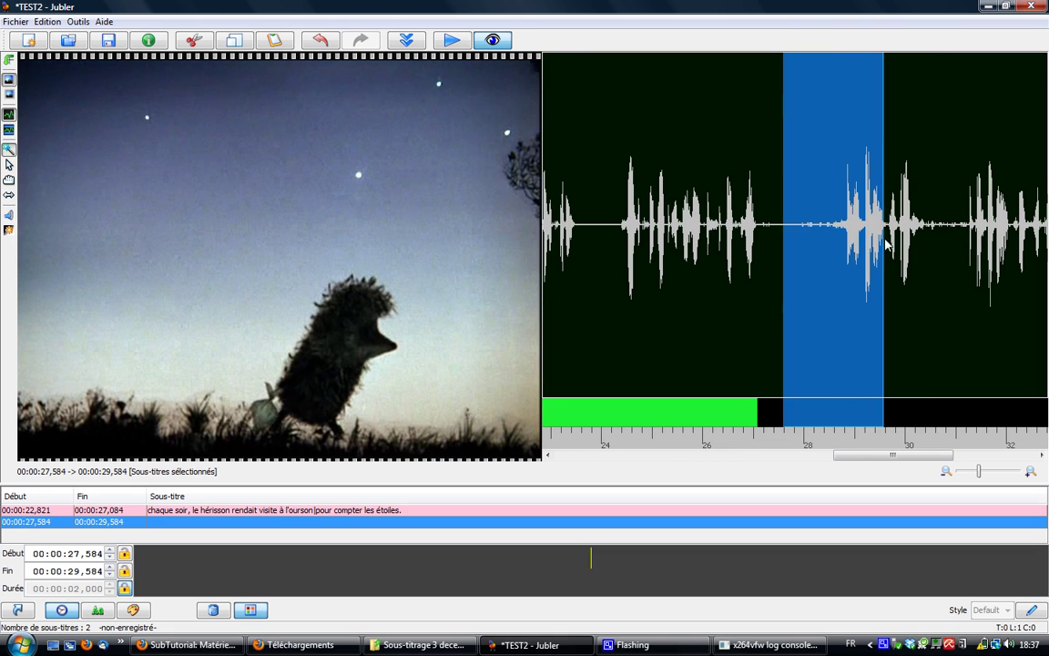
{"action": "left_click_drag", "start_coordinate": [833, 253], "coordinate": [897, 259]}
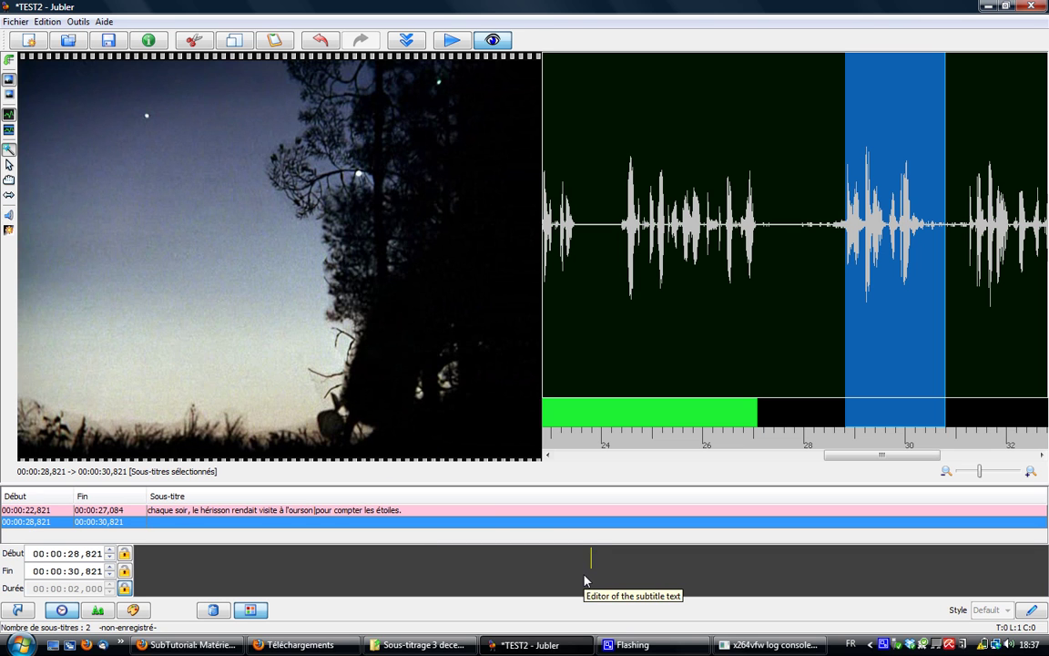
Enter "Traduction" on both of two lines in the second subtitle and save the file.
{"action": "type", "text": "Traduction"}
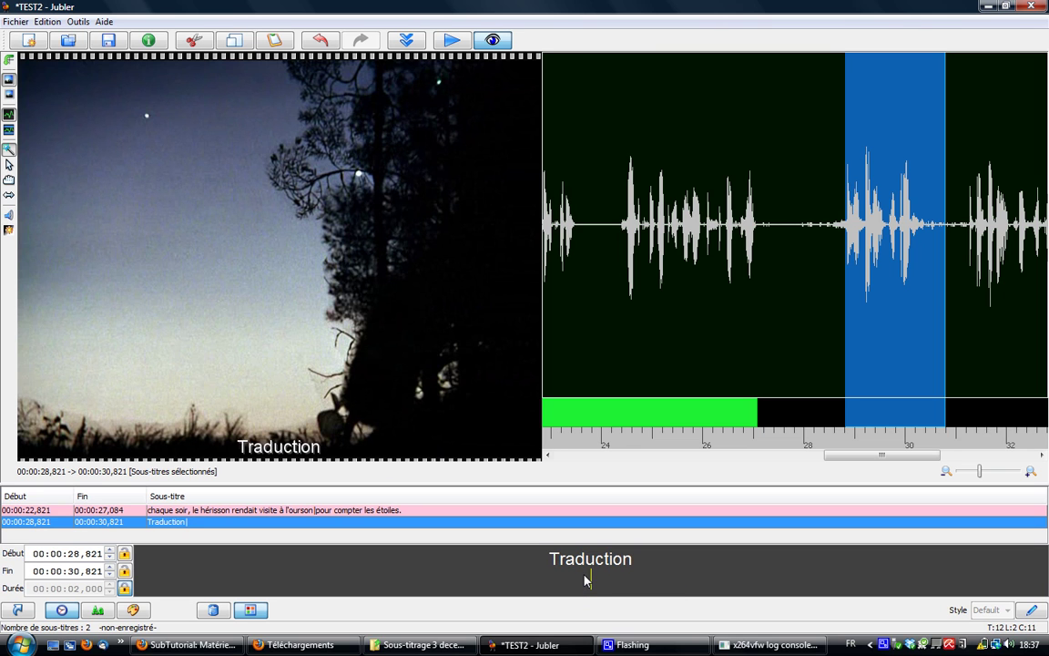
{"action": "key", "text": "Return"}
{"action": "type", "text": "T"}
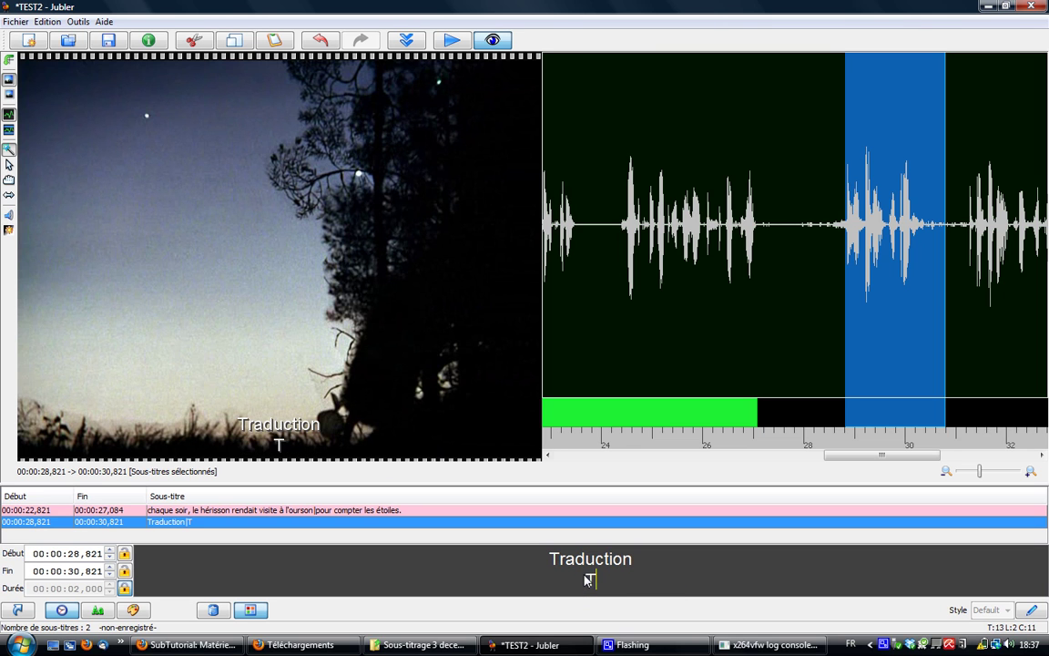
{"action": "type", "text": "raduction"}
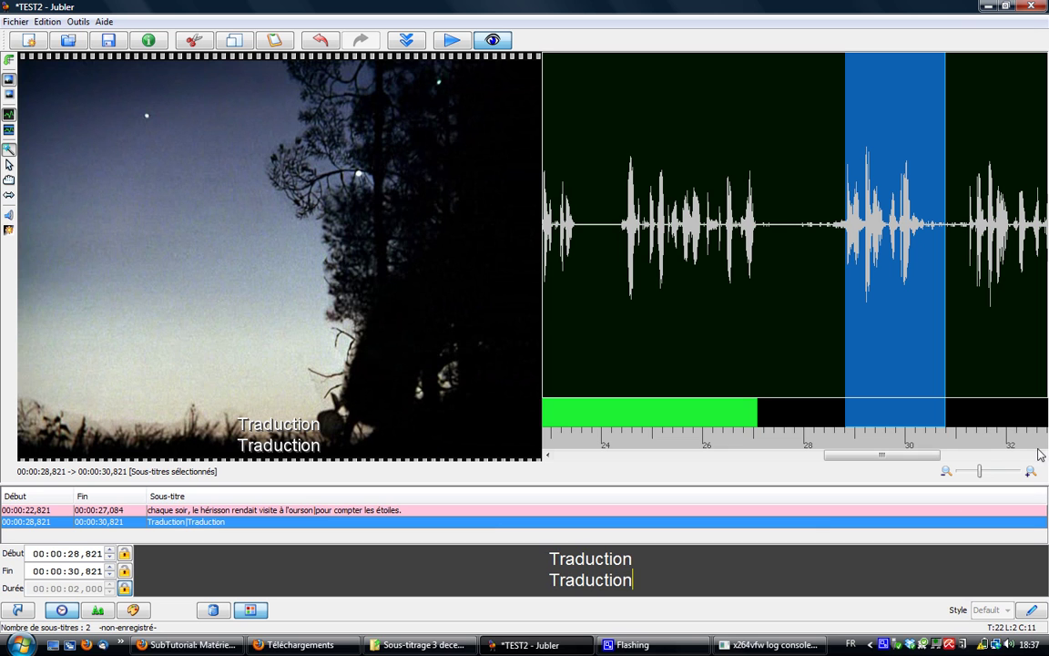
{"action": "left_click", "coordinate": [109, 41]}
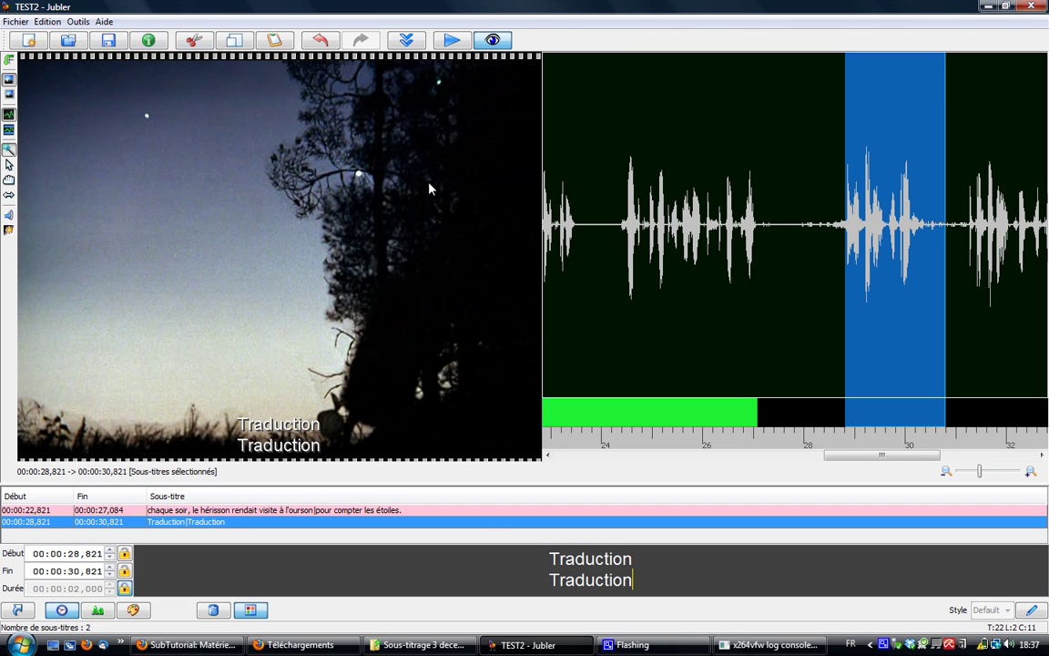
Capitalize the first letter of the first subtitle so that it begins with "Chaque soir".
{"action": "left_click", "coordinate": [615, 404]}
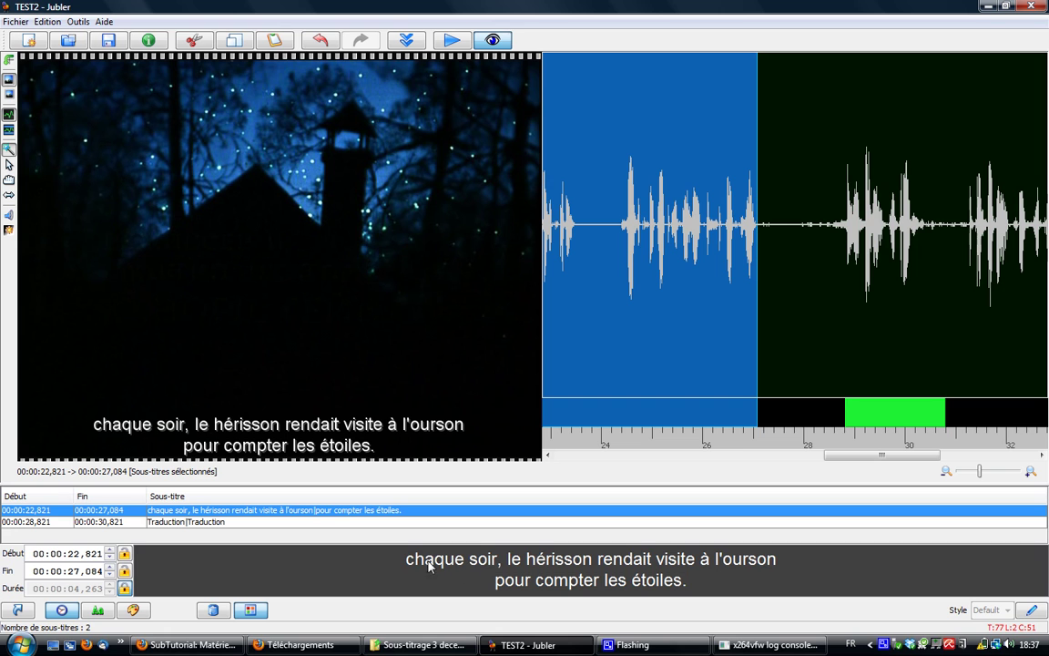
{"action": "left_click", "coordinate": [415, 560]}
{"action": "key", "text": "BackSpace"}
{"action": "type", "text": "C"}
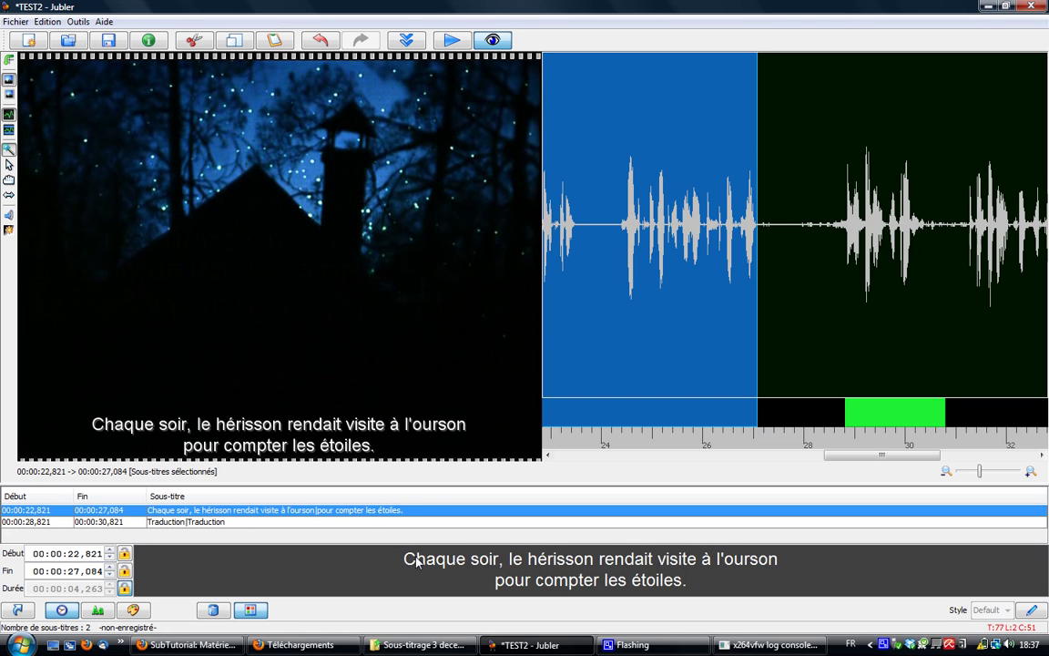
Test-play the video with its subtitles, close the player and save the subtitle file.
{"action": "left_click", "coordinate": [452, 41]}
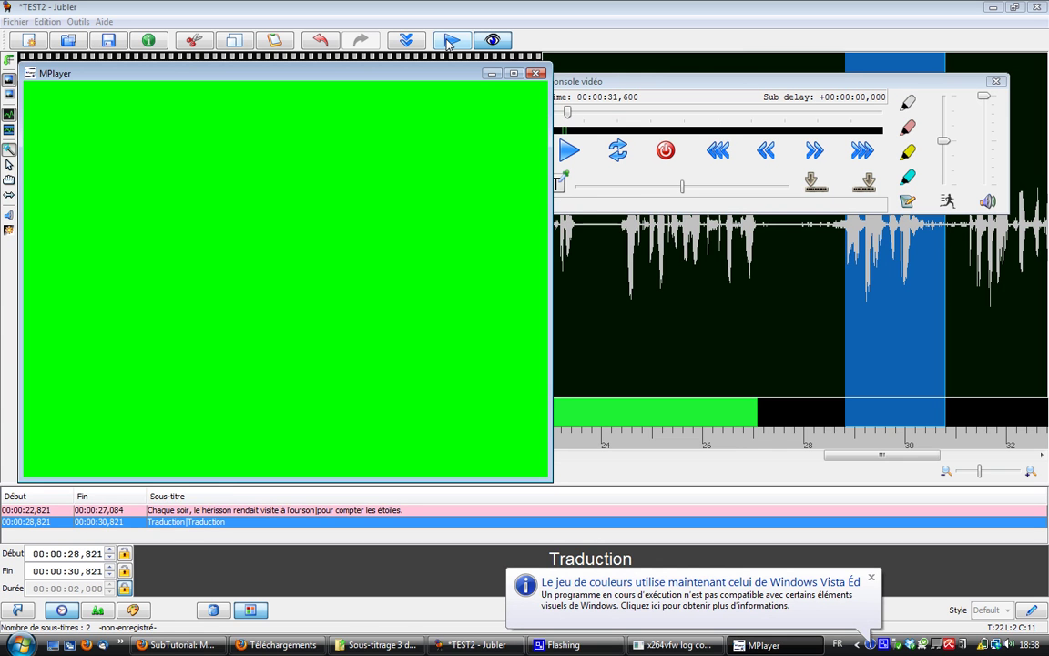
{"action": "left_click", "coordinate": [668, 153]}
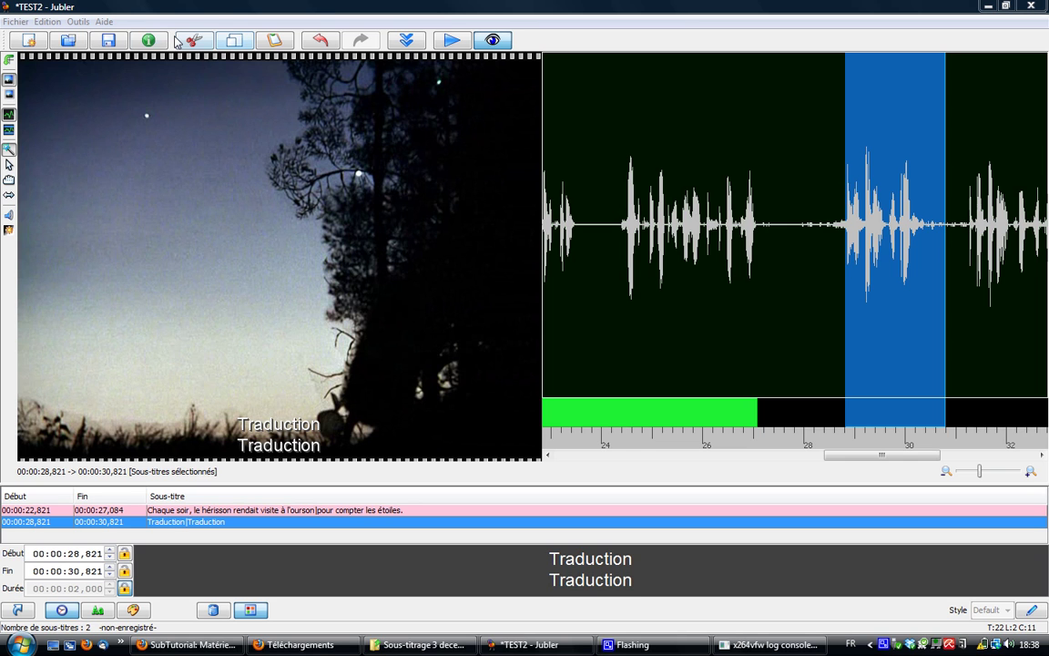
{"action": "left_click", "coordinate": [105, 45]}
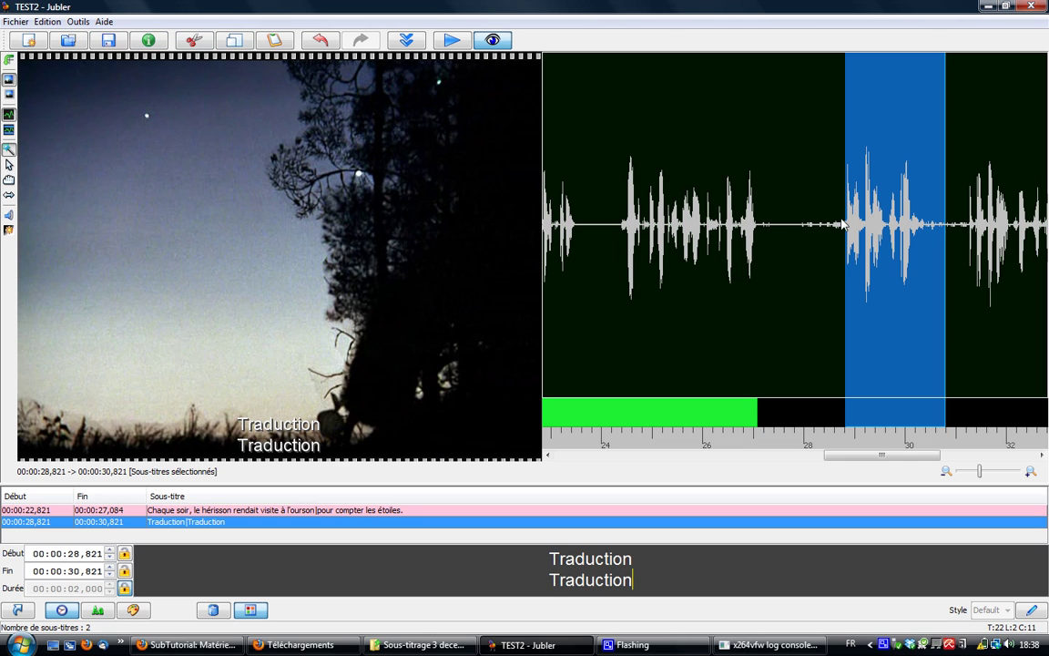
Restart Jubler and reopen TEST2.srt from the Desktop with the video preview of ezhik.v.tumane.avi.
{"action": "left_click", "coordinate": [1036, 7]}
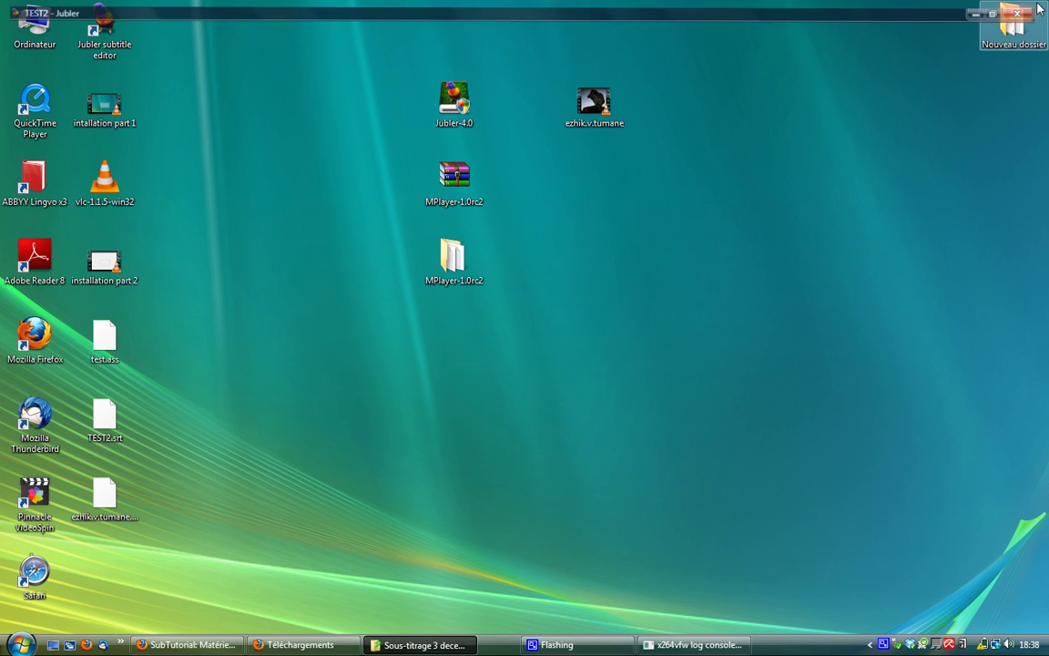
{"action": "double_click", "coordinate": [108, 27]}
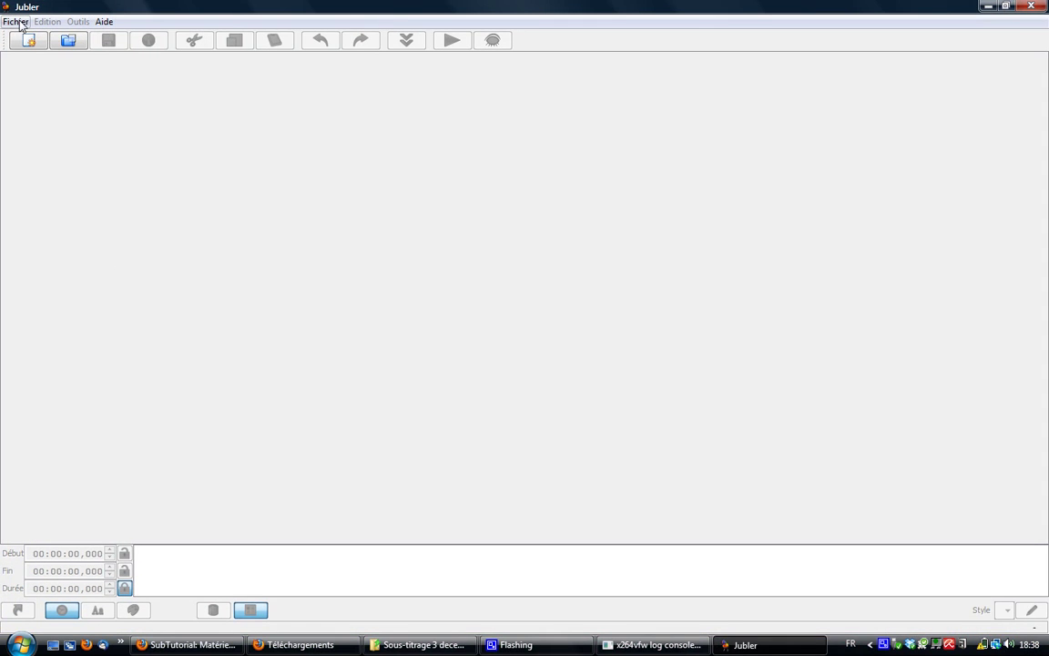
{"action": "left_click", "coordinate": [18, 22]}
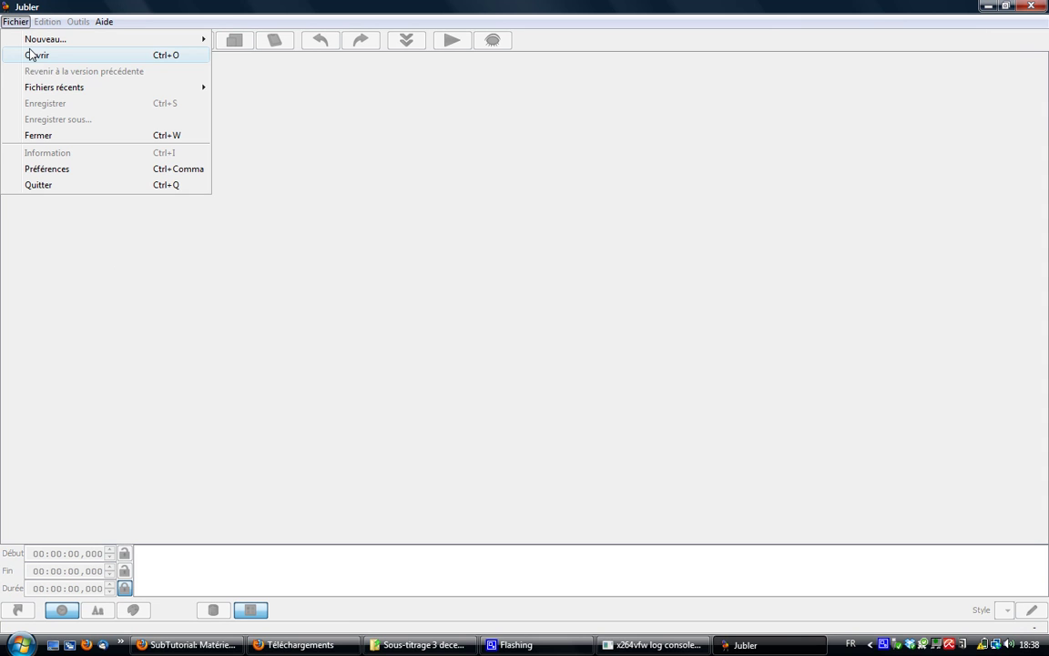
{"action": "mouse_move", "coordinate": [51, 88]}
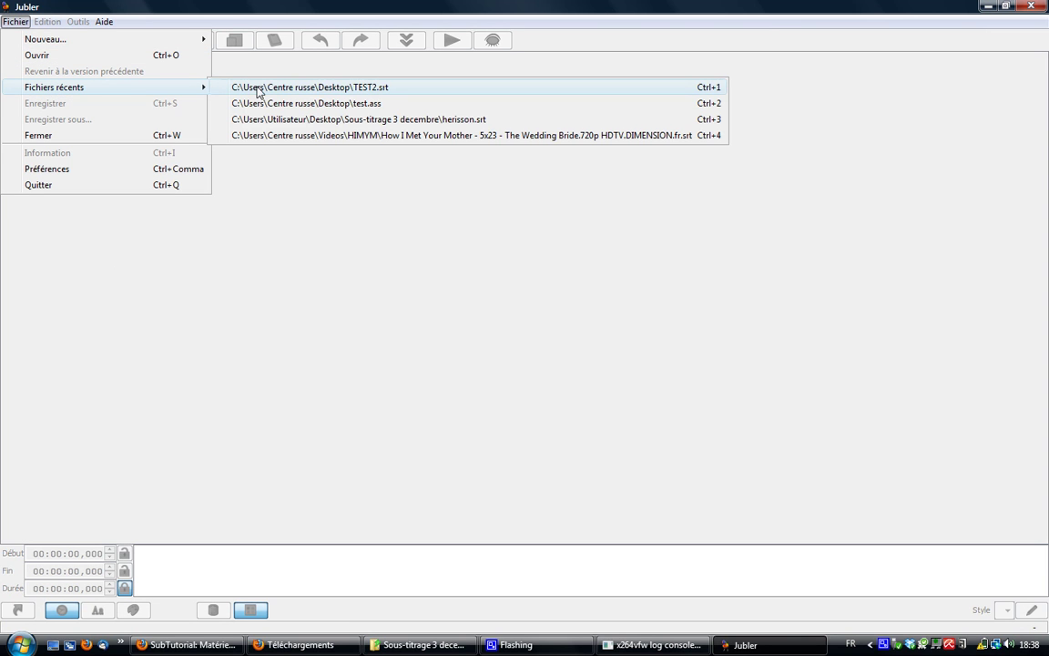
{"action": "left_click", "coordinate": [312, 88]}
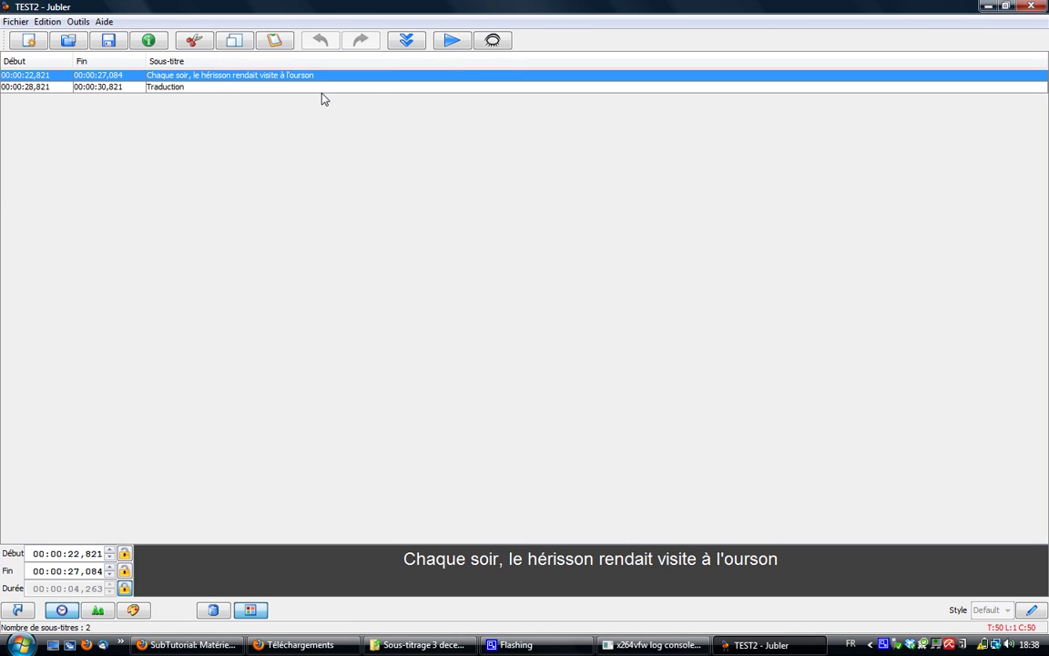
{"action": "left_click", "coordinate": [494, 41]}
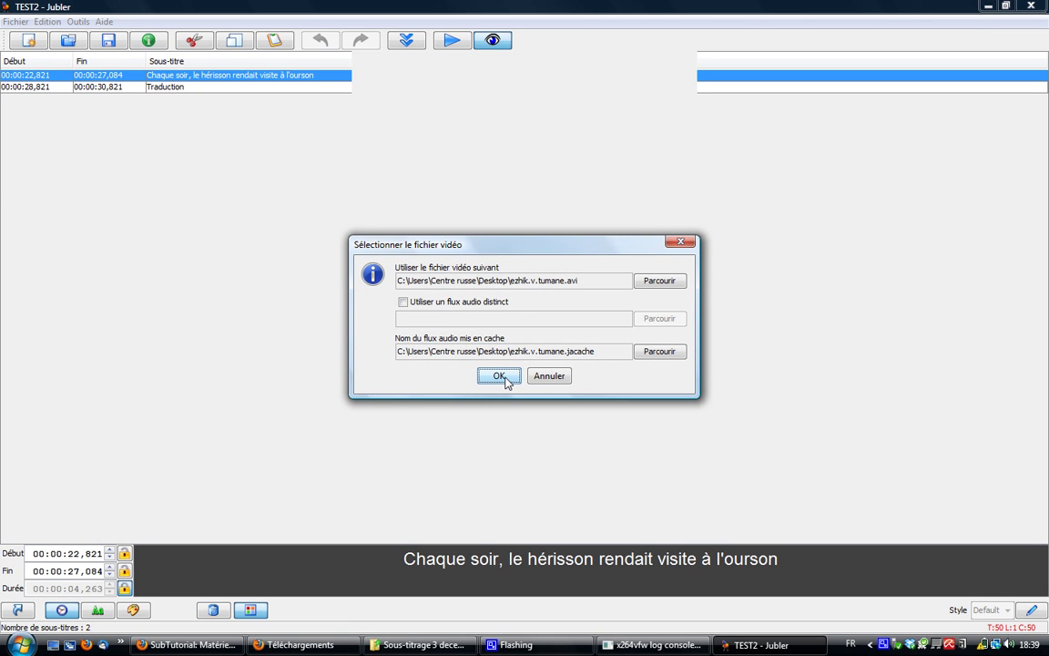
{"action": "left_click", "coordinate": [500, 376]}
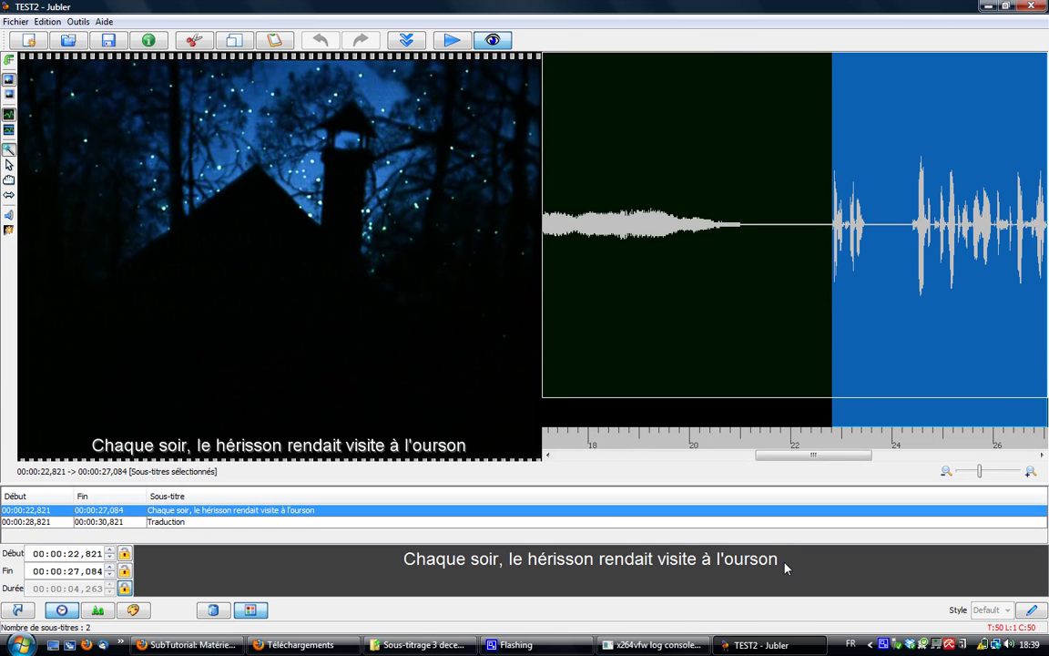
Add the second line "pour compter les étoiles." to the first subtitle.
{"action": "key", "text": "Return"}
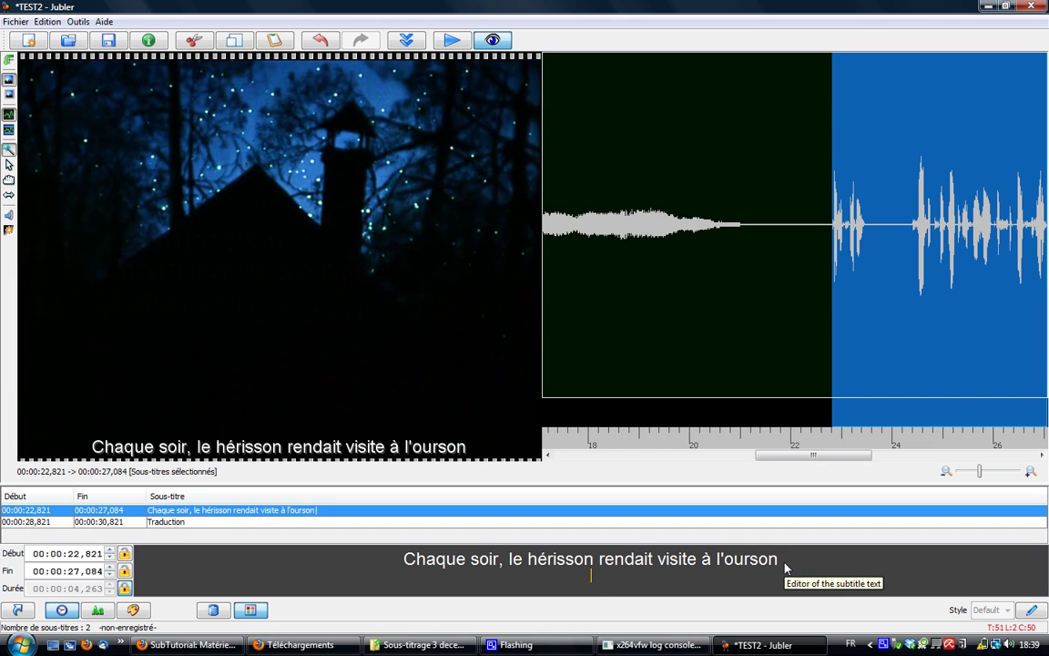
{"action": "type", "text": "et"}
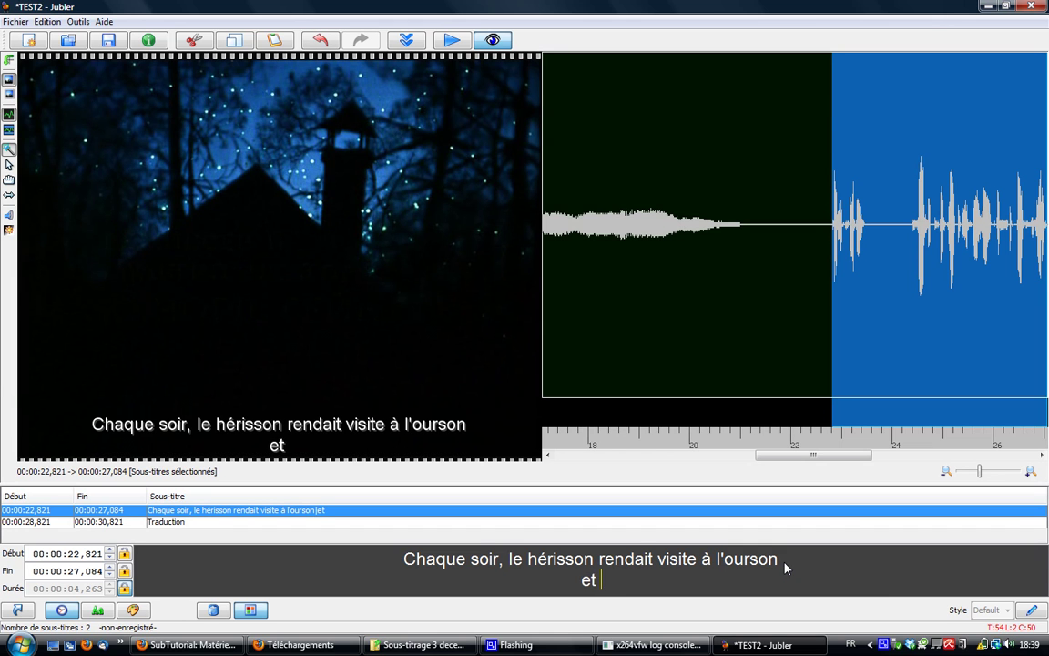
{"action": "key", "text": "BackSpace"}
{"action": "key", "text": "BackSpace"}
{"action": "key", "text": "BackSpace"}
{"action": "type", "text": "pour c"}
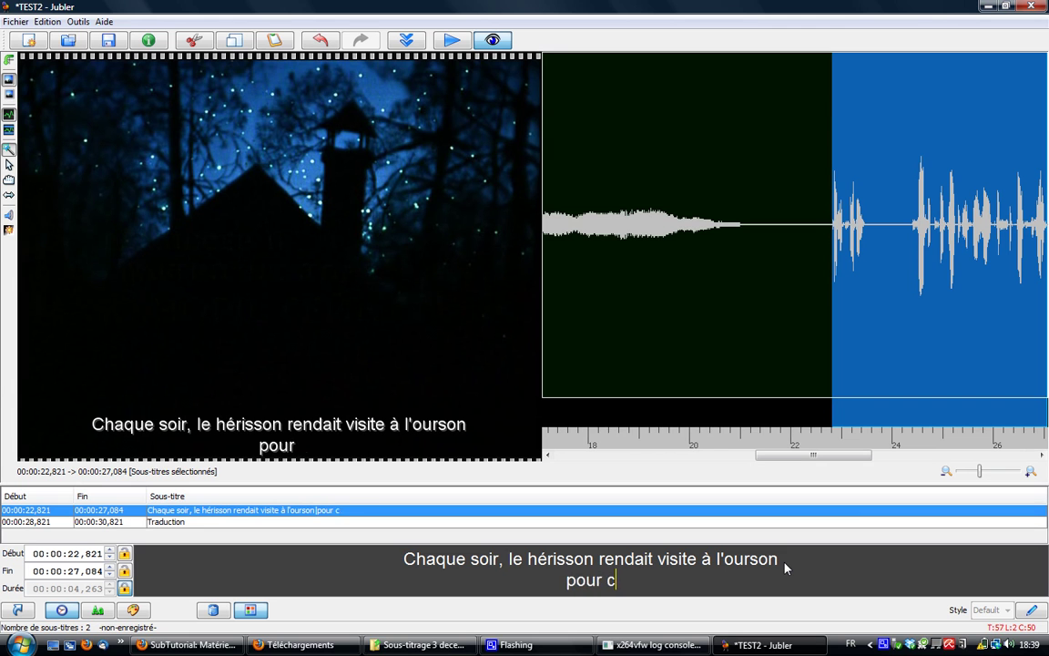
{"action": "type", "text": "ompter les "}
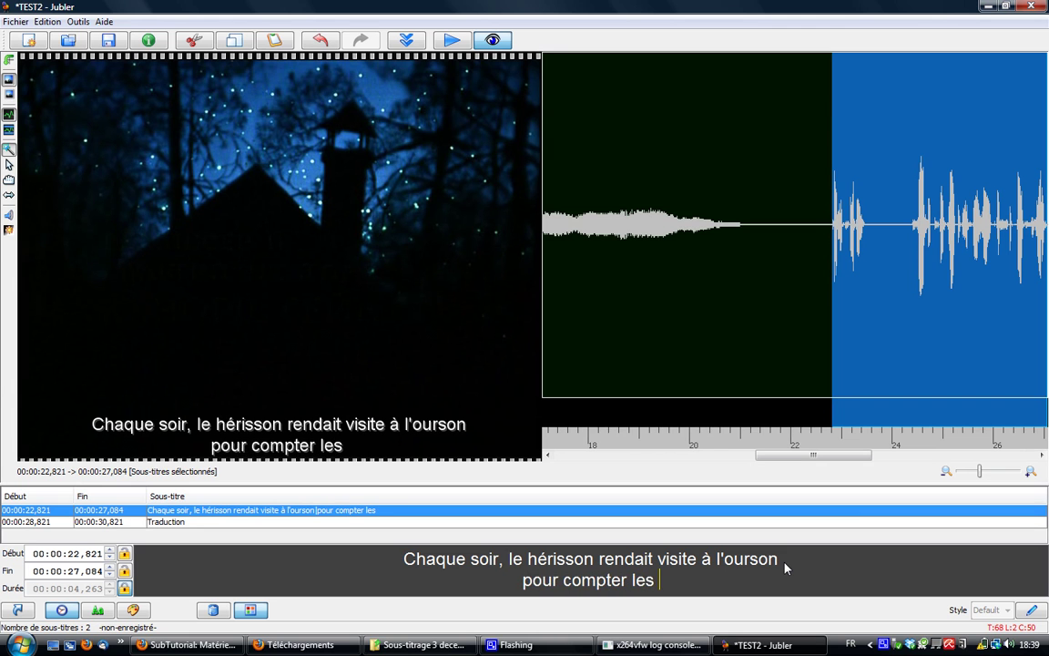
{"action": "type", "text": "étoiles."}
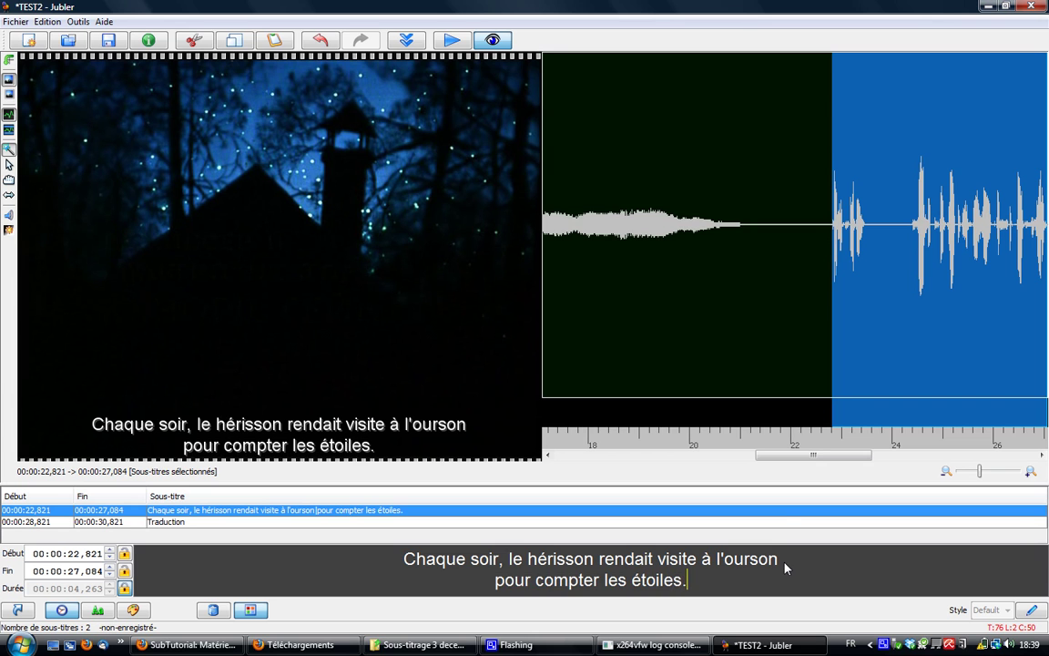
Save the subtitle file, test-play the video with its subtitles and close the player.
{"action": "left_click", "coordinate": [108, 41]}
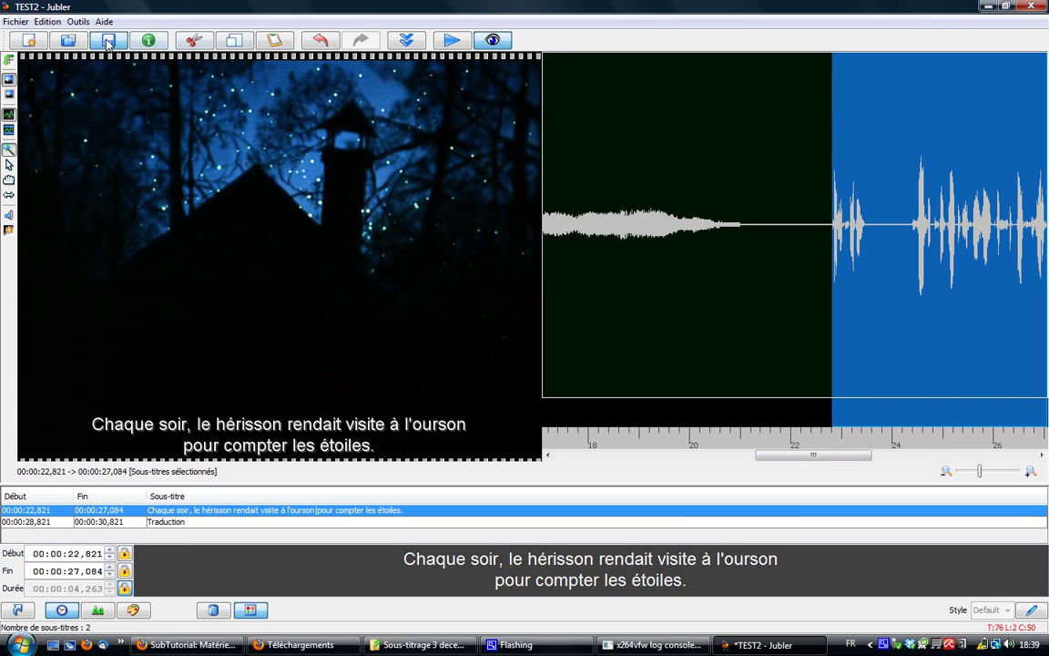
{"action": "left_click", "coordinate": [449, 41]}
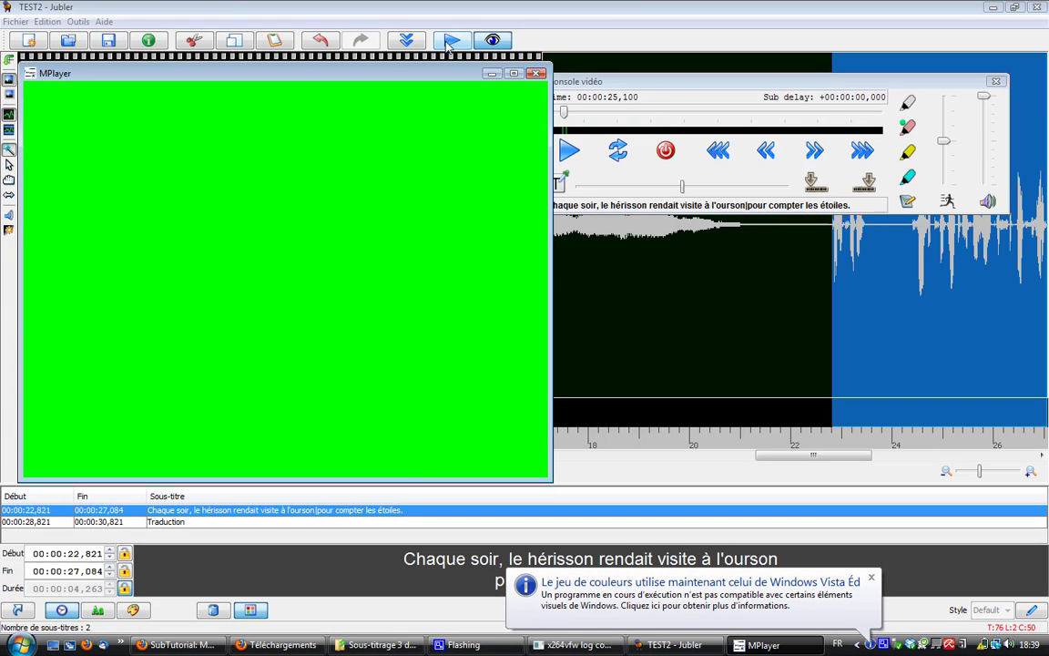
{"action": "left_click", "coordinate": [670, 162]}
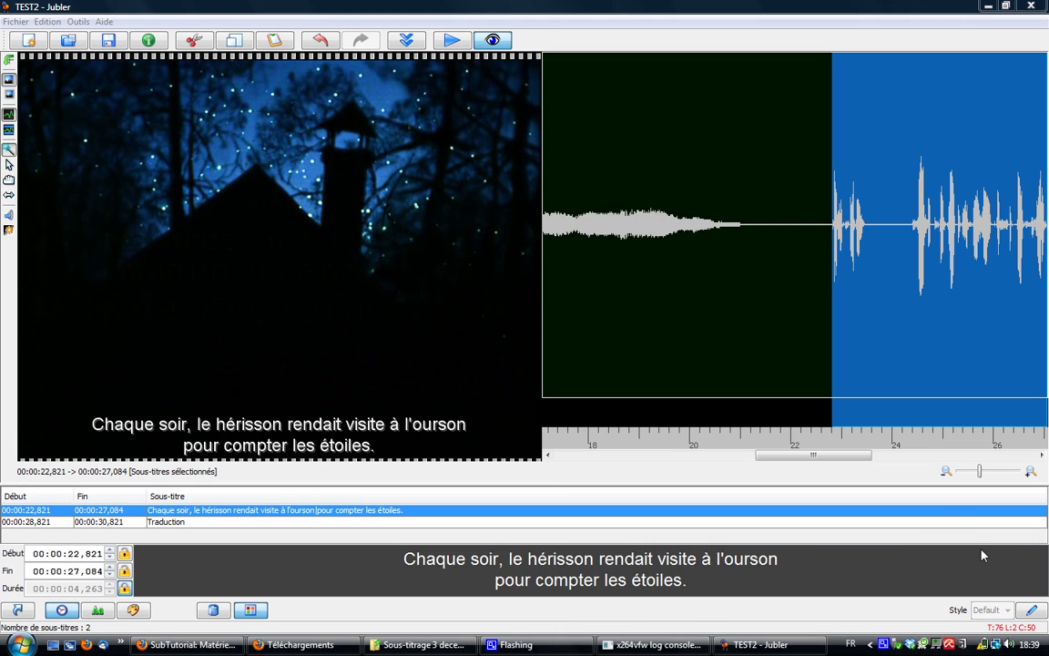
Show the font options and make the whole text of the first subtitle bold at size 40.
{"action": "left_click", "coordinate": [1042, 455]}
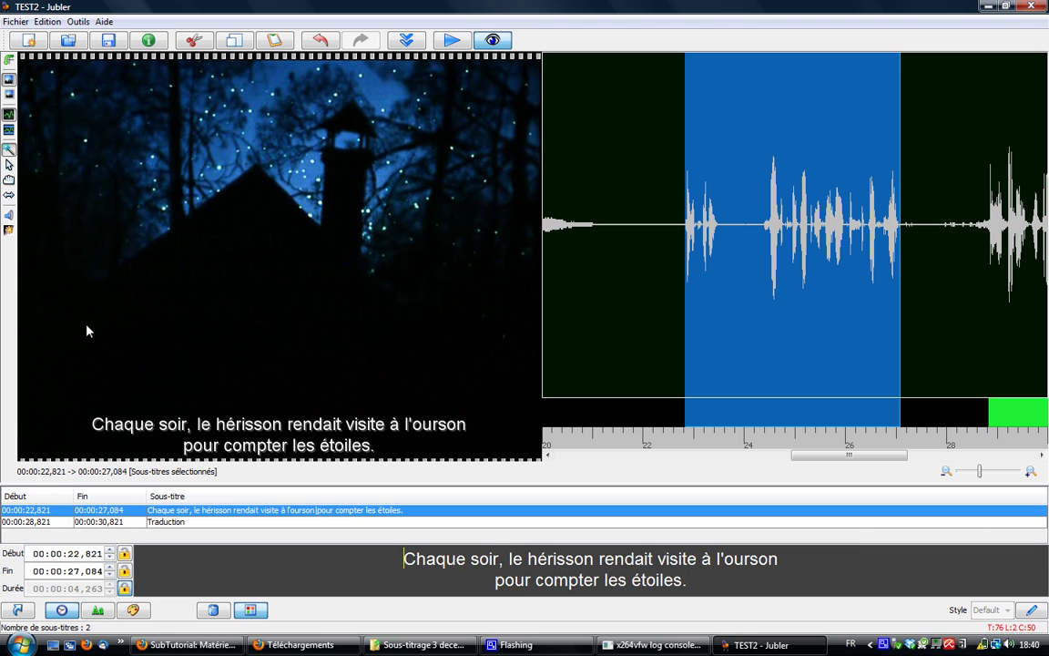
{"action": "mouse_move", "coordinate": [91, 549]}
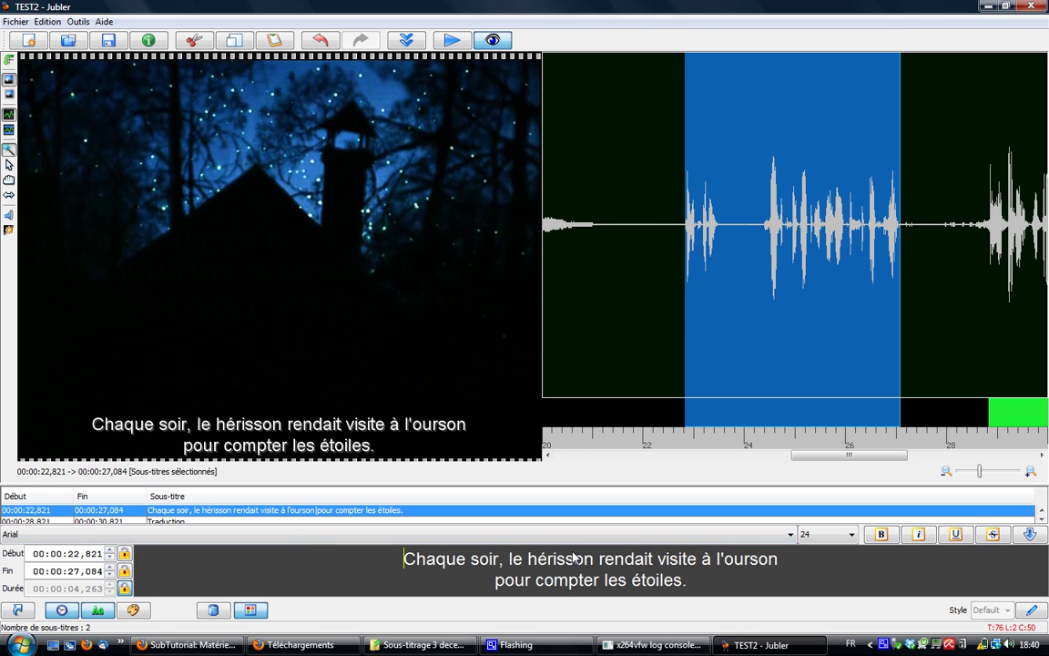
{"action": "left_click_drag", "start_coordinate": [746, 593], "coordinate": [332, 490]}
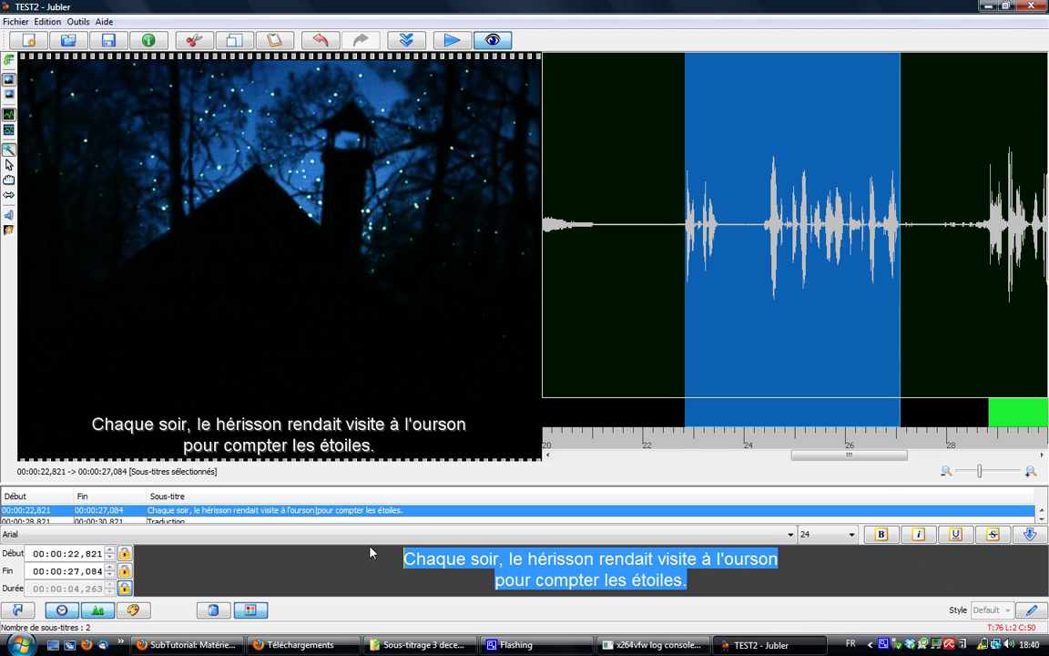
{"action": "left_click", "coordinate": [881, 534]}
{"action": "left_click", "coordinate": [852, 535]}
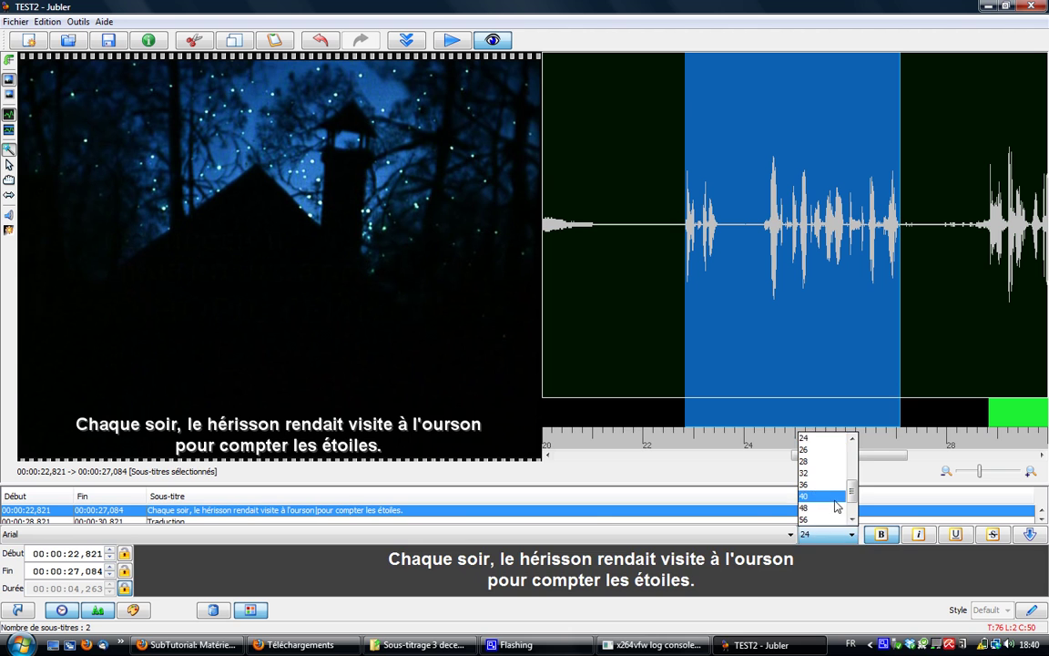
{"action": "left_click", "coordinate": [836, 507]}
Reduce the first subtitle's text size to 26 and remove its bold formatting.
{"action": "left_click", "coordinate": [851, 535]}
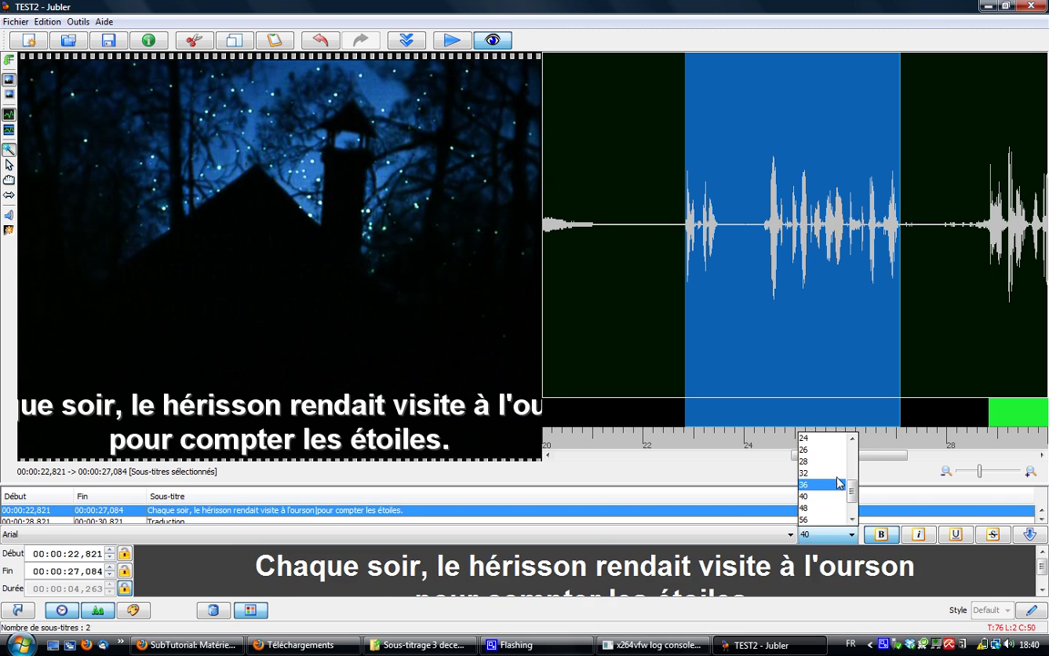
{"action": "left_click", "coordinate": [836, 451]}
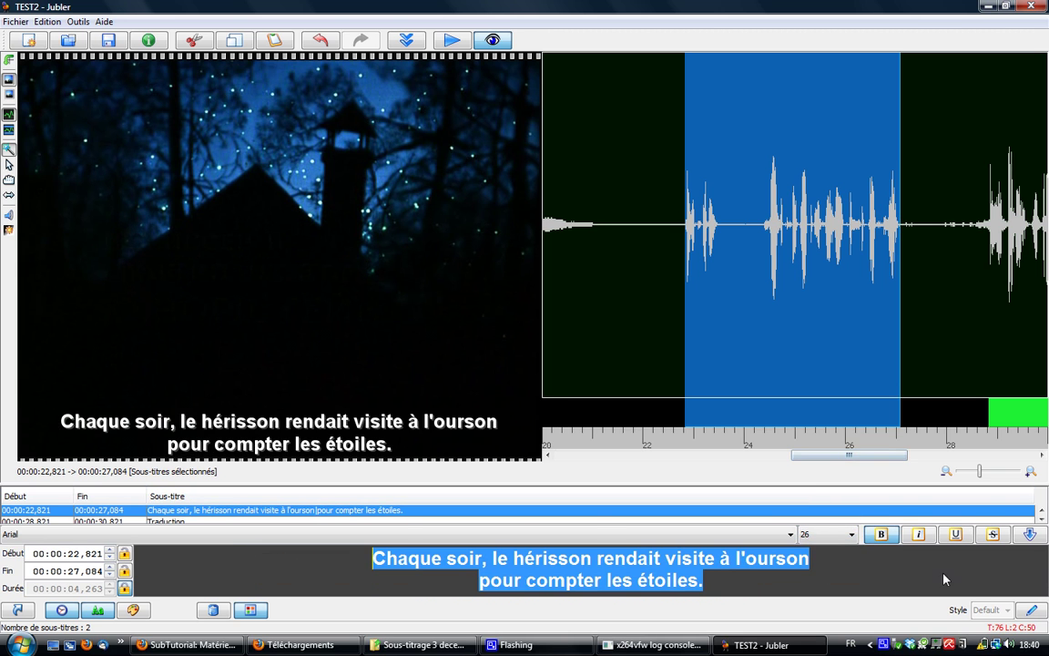
{"action": "key", "text": "ctrl+b"}
{"action": "left_click", "coordinate": [839, 593]}
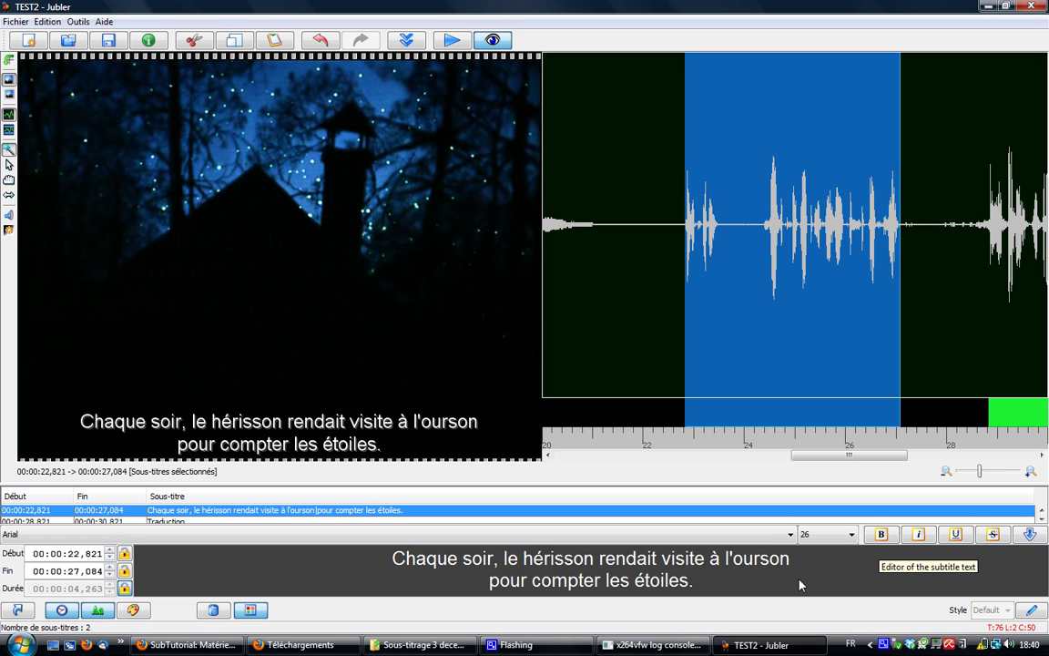
Italicize the whole first subtitle and place it at the top center of the video frame.
{"action": "left_click_drag", "start_coordinate": [392, 557], "coordinate": [723, 609]}
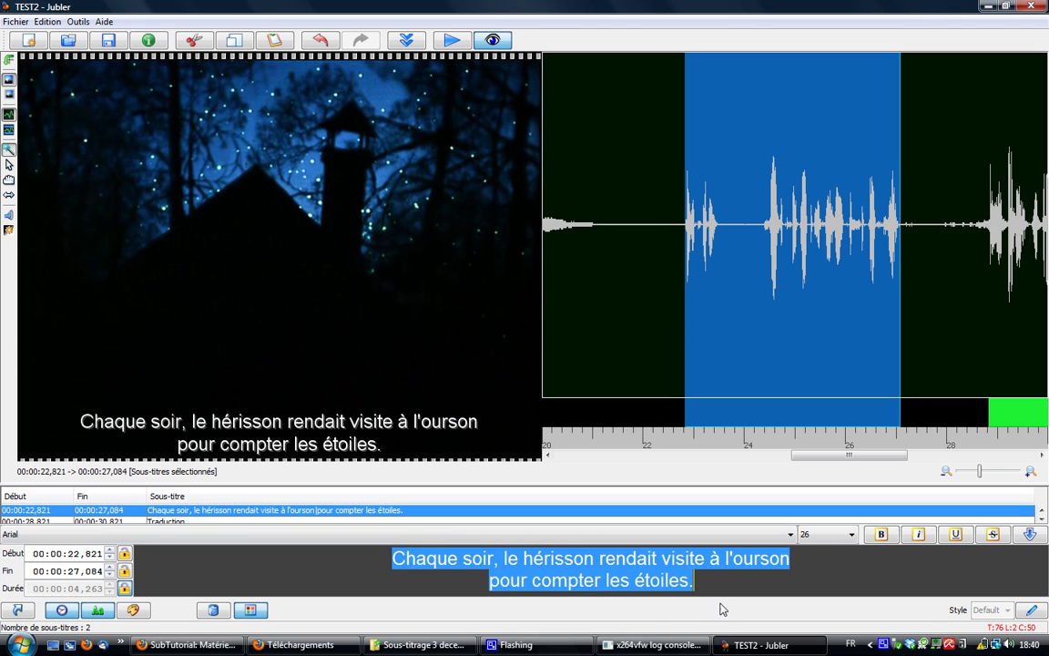
{"action": "left_click", "coordinate": [917, 534]}
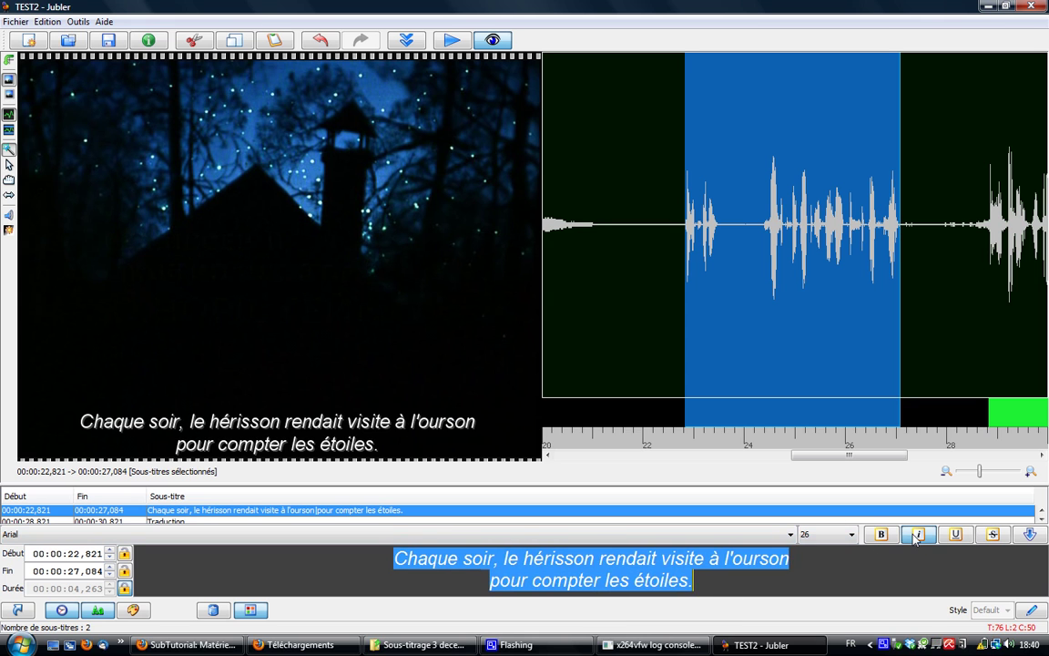
{"action": "left_click", "coordinate": [1030, 534]}
{"action": "left_click", "coordinate": [1030, 503]}
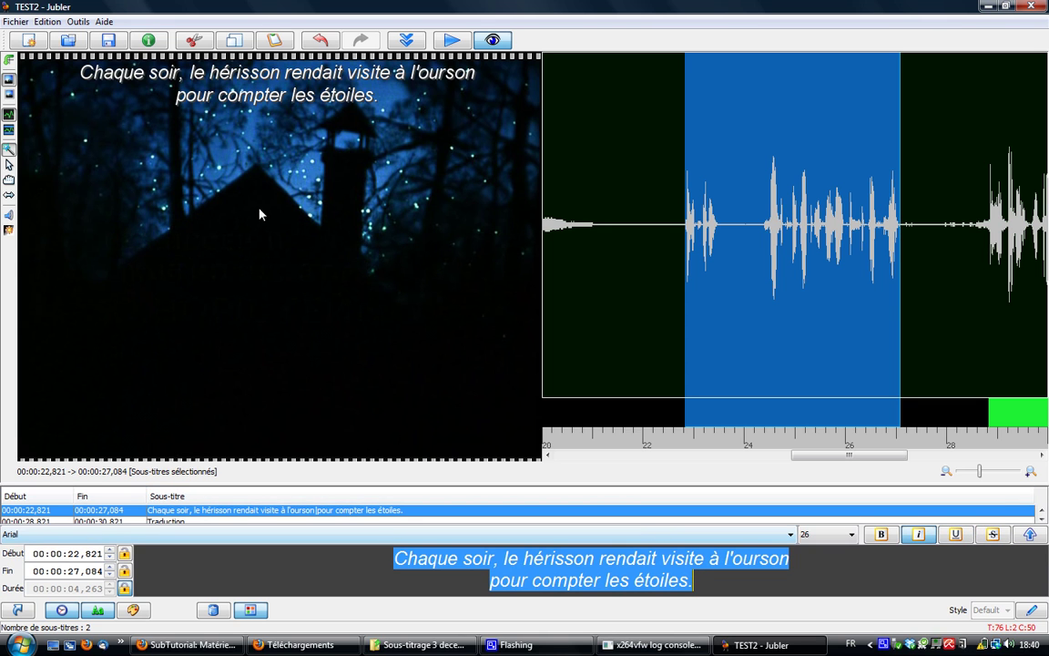
Save the subtitles as TEST2 on the Desktop in SubStationAlpha (*.ssa) format with UTF-8 encoding.
{"action": "left_click", "coordinate": [23, 22]}
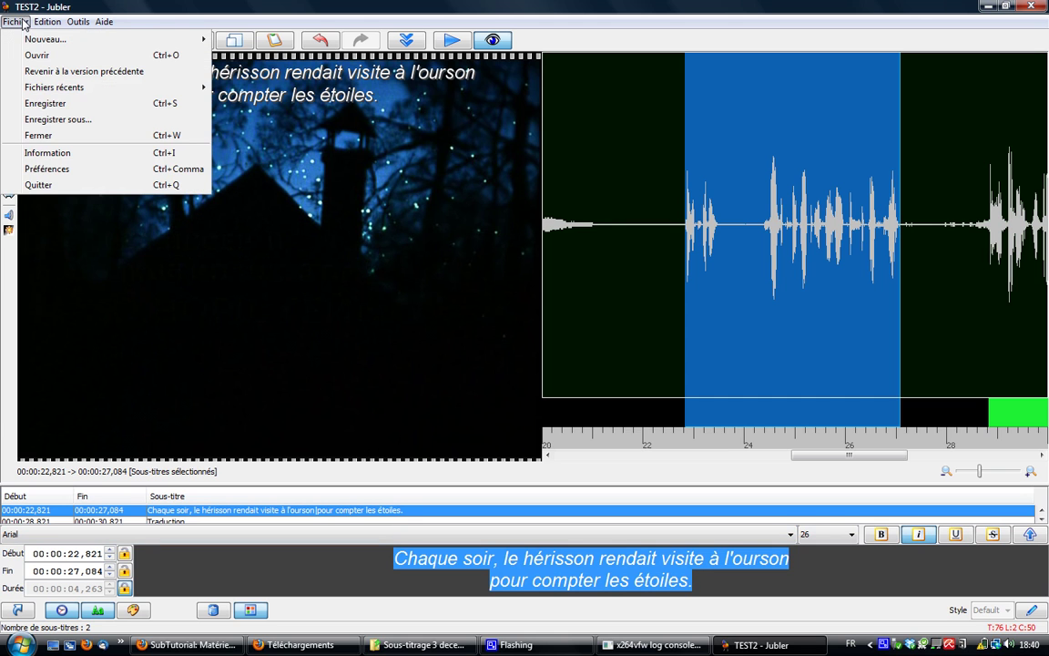
{"action": "left_click", "coordinate": [40, 121]}
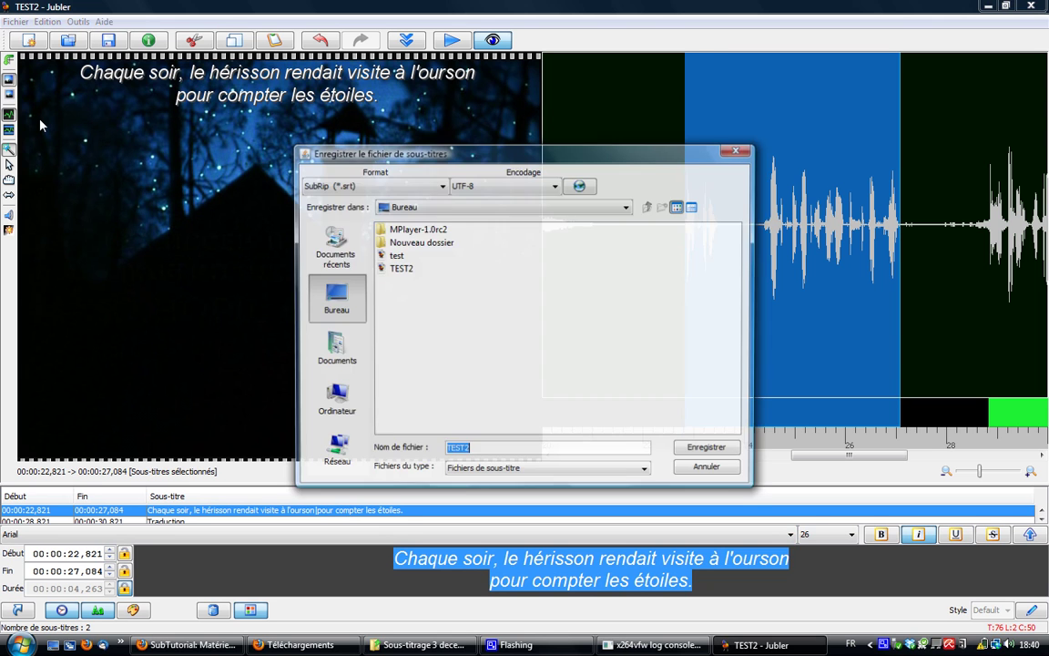
{"action": "left_click", "coordinate": [440, 188]}
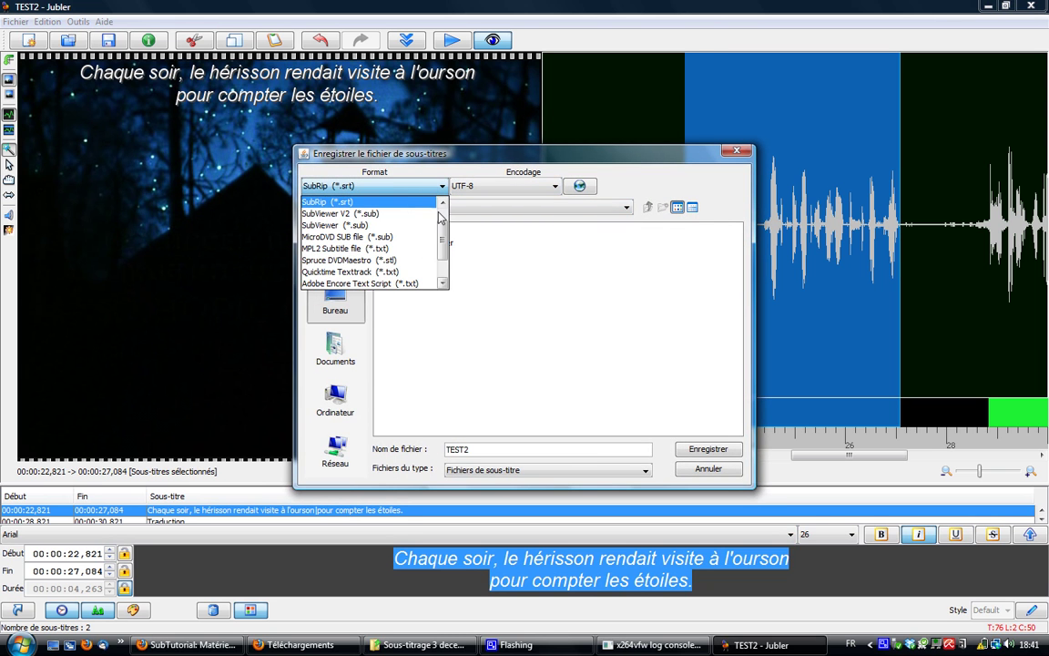
{"action": "scroll", "coordinate": [410, 210], "scroll_direction": "up", "scroll_amount": 1}
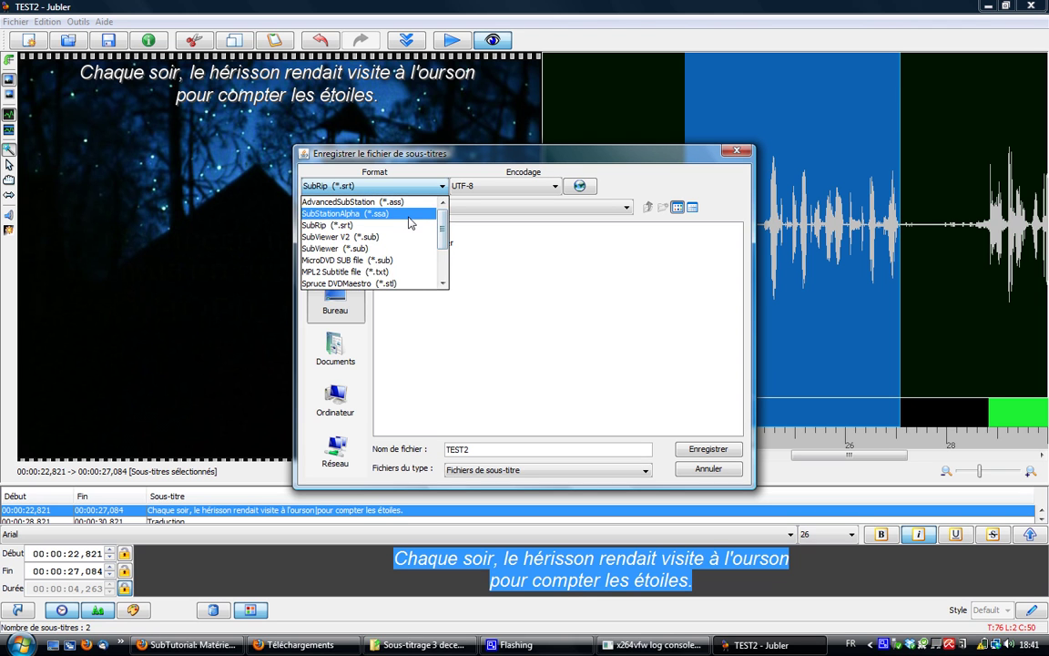
{"action": "left_click", "coordinate": [410, 215]}
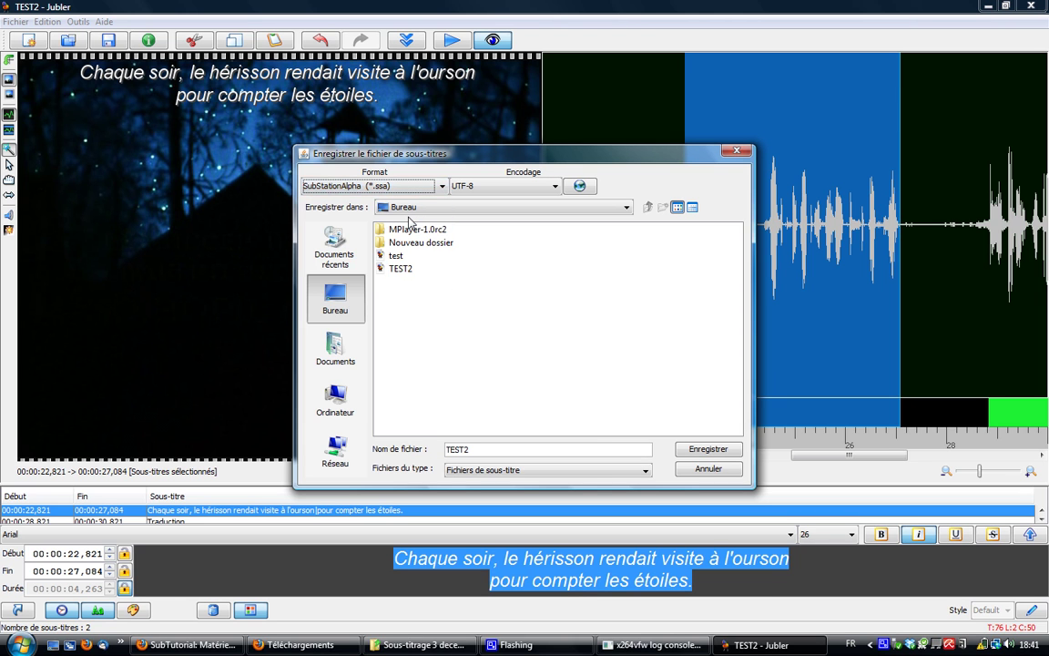
{"action": "left_click", "coordinate": [691, 450]}
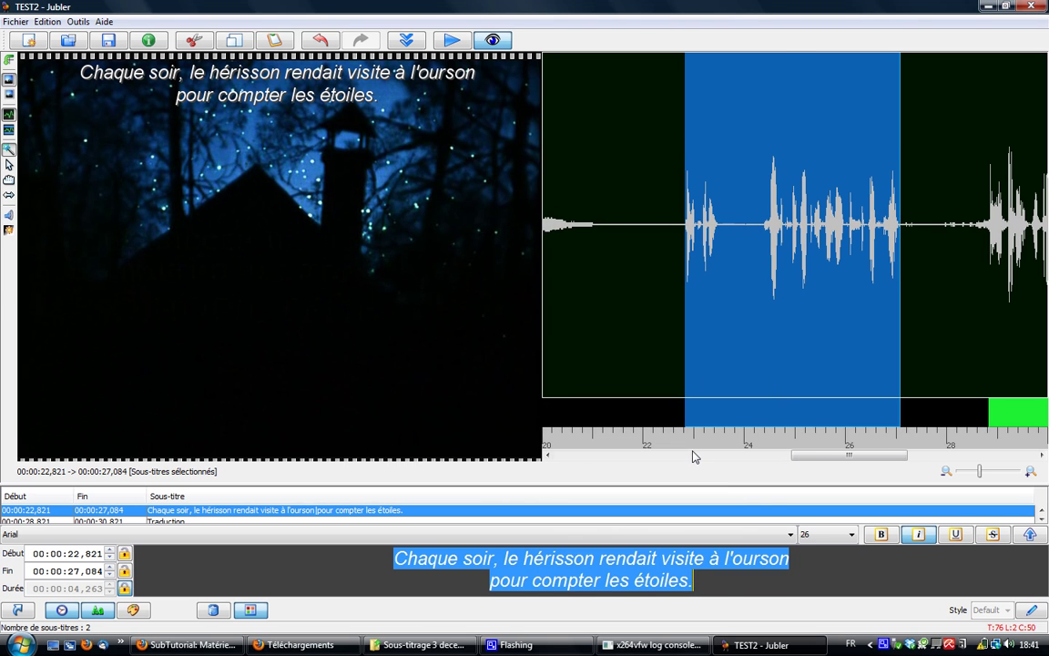
{"action": "left_click", "coordinate": [720, 594]}
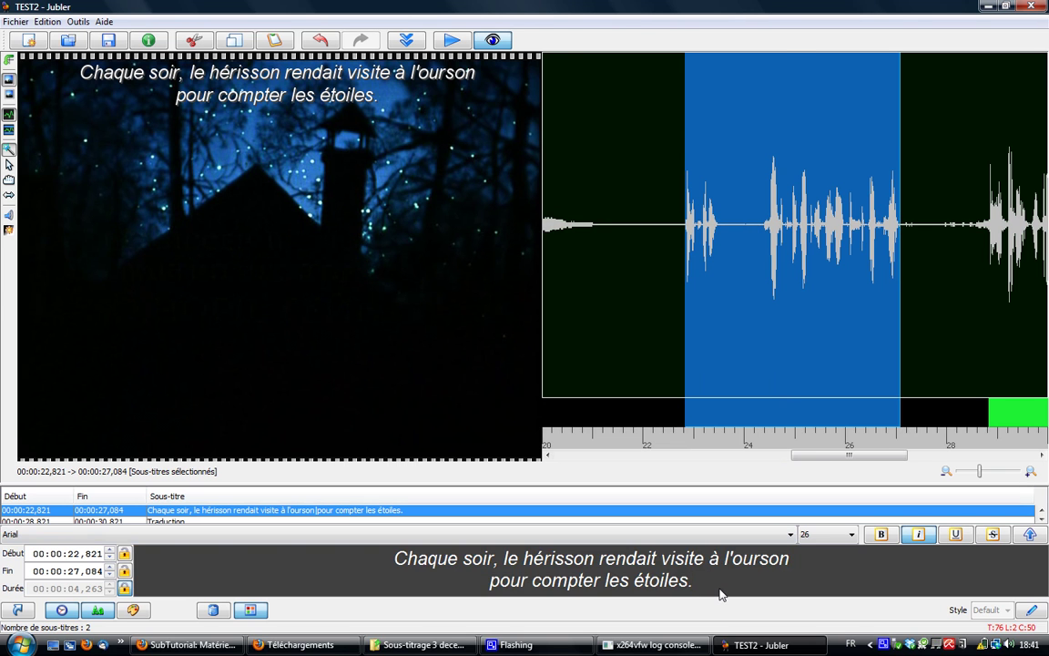